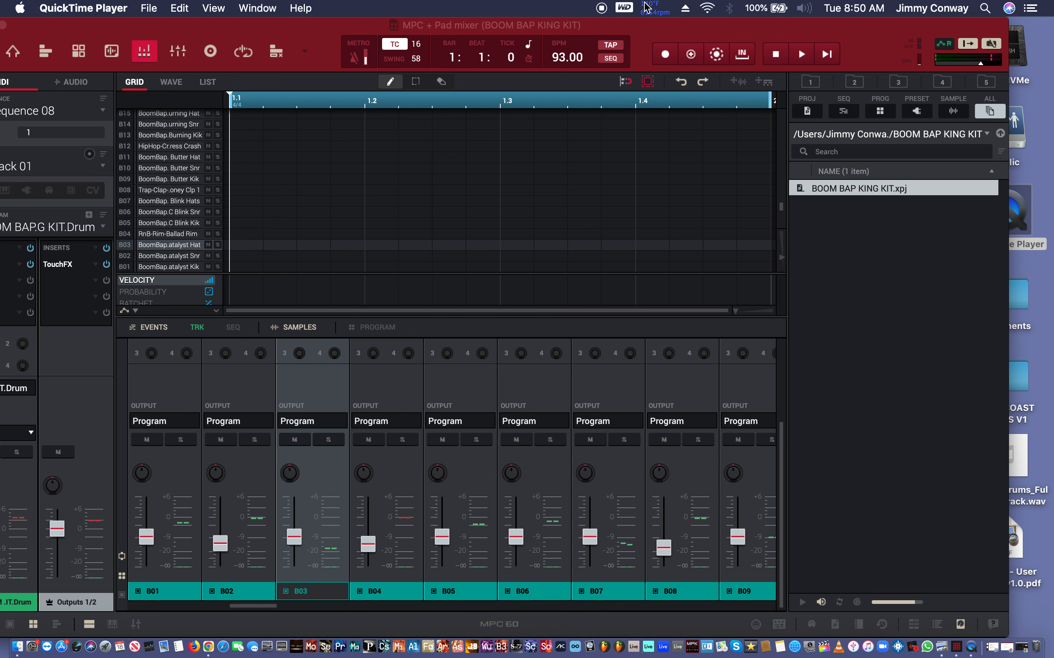
left_click(683, 28)
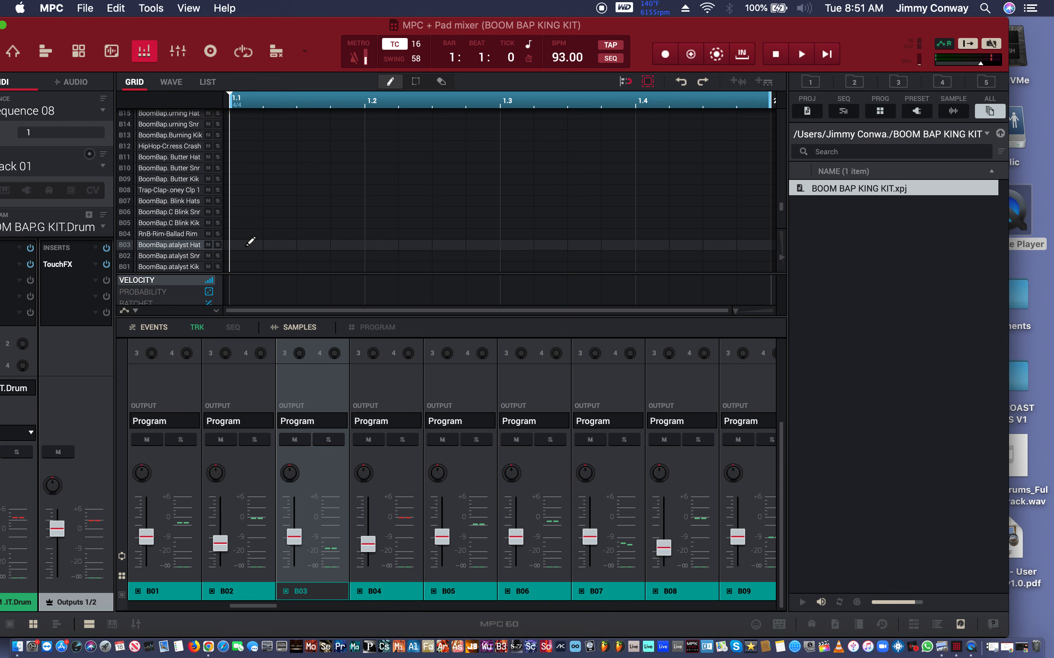
left_click_drag(251, 241, 627, 240)
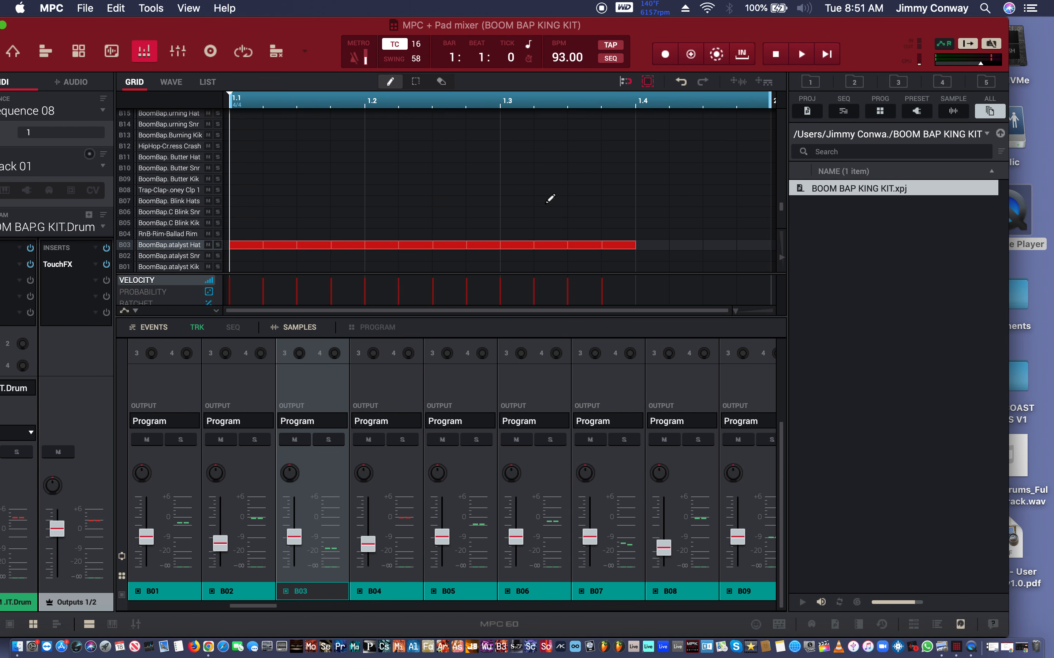
key("super+z")
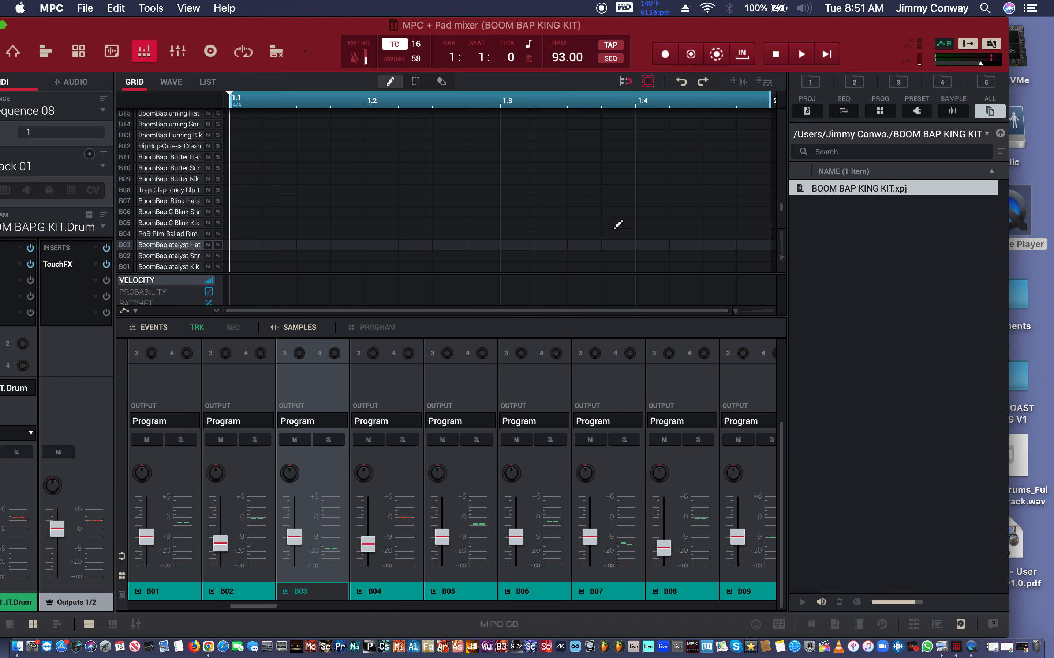
Draw four sixteenth-note hat hits on row B03 across beat 1, lowering the second to velocity 62 and the fourth to 50
mouse_move(262, 239)
left_mouse_down()
mouse_move(250, 240)
mouse_move(353, 236)
left_mouse_up()
mouse_move(264, 280)
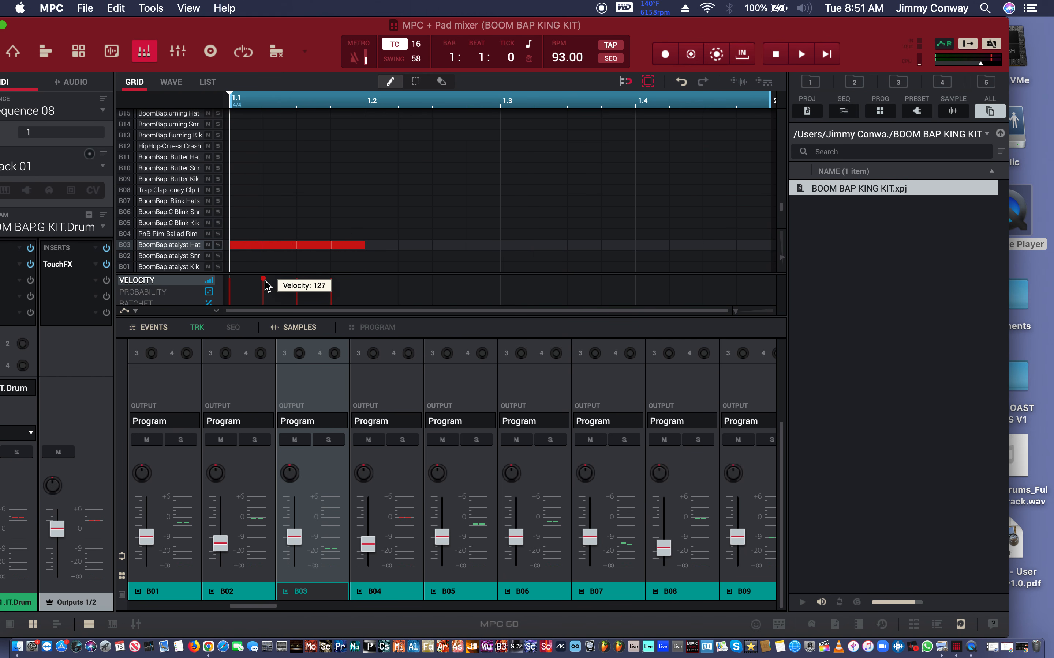
left_click_drag(264, 280, 263, 293)
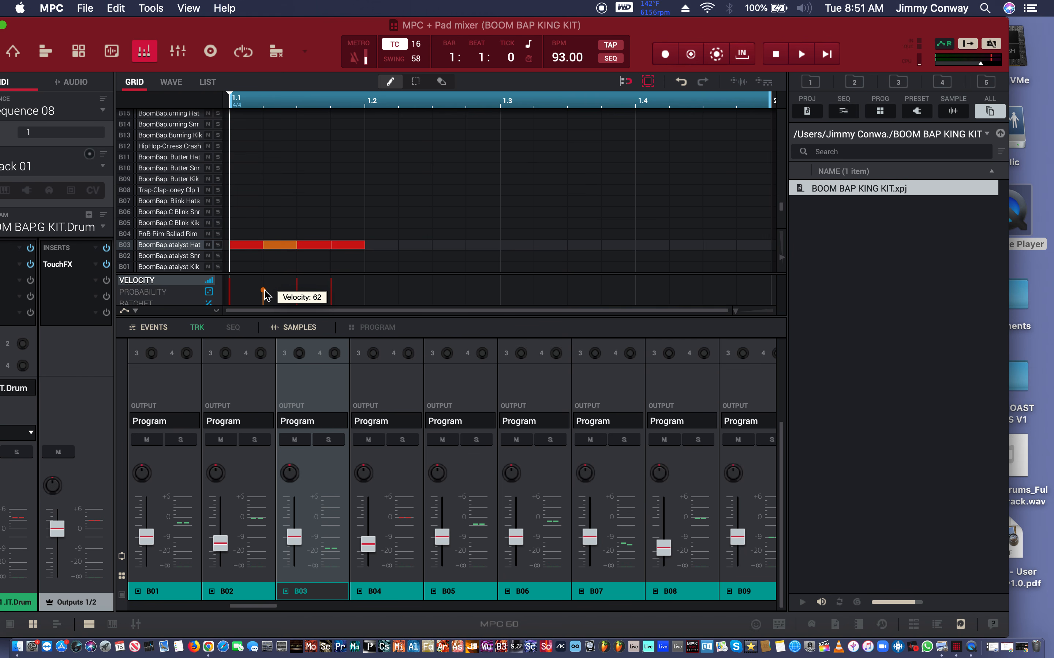
left_click_drag(331, 279, 333, 297)
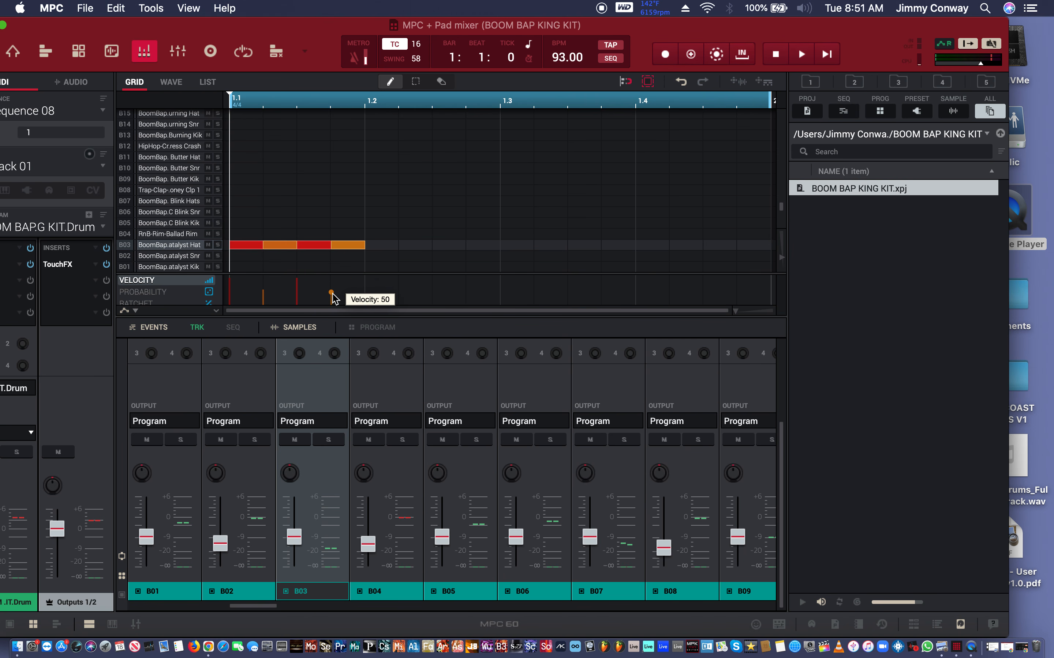
Duplicate the one-beat hat pattern three times to fill the bar and start playback
key("super+a")
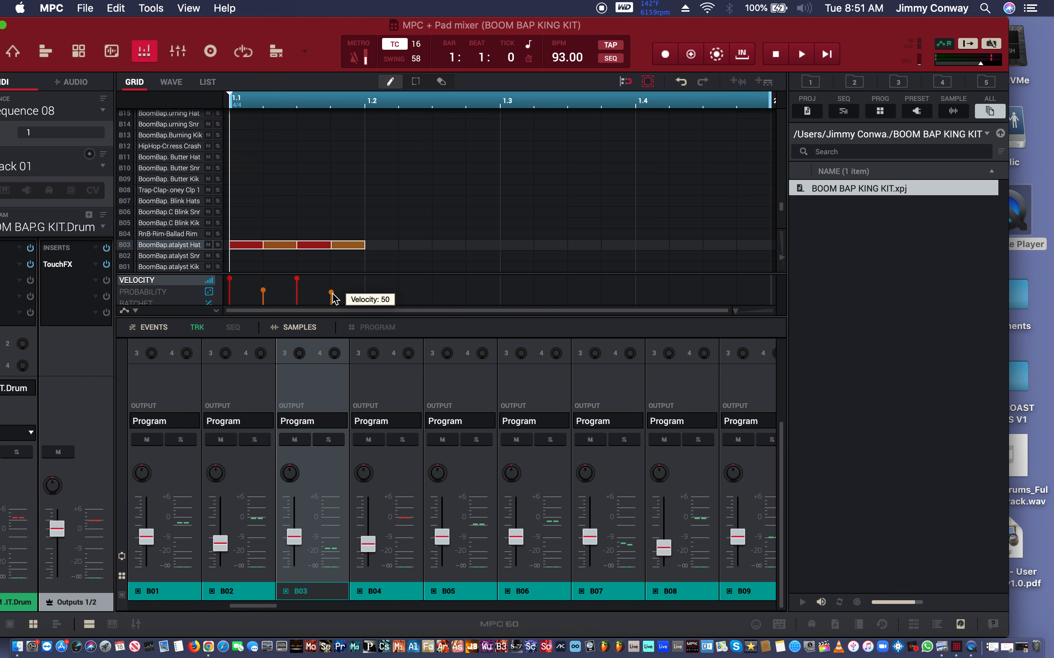
key("super+d")
key("super+d")
key("super+d")
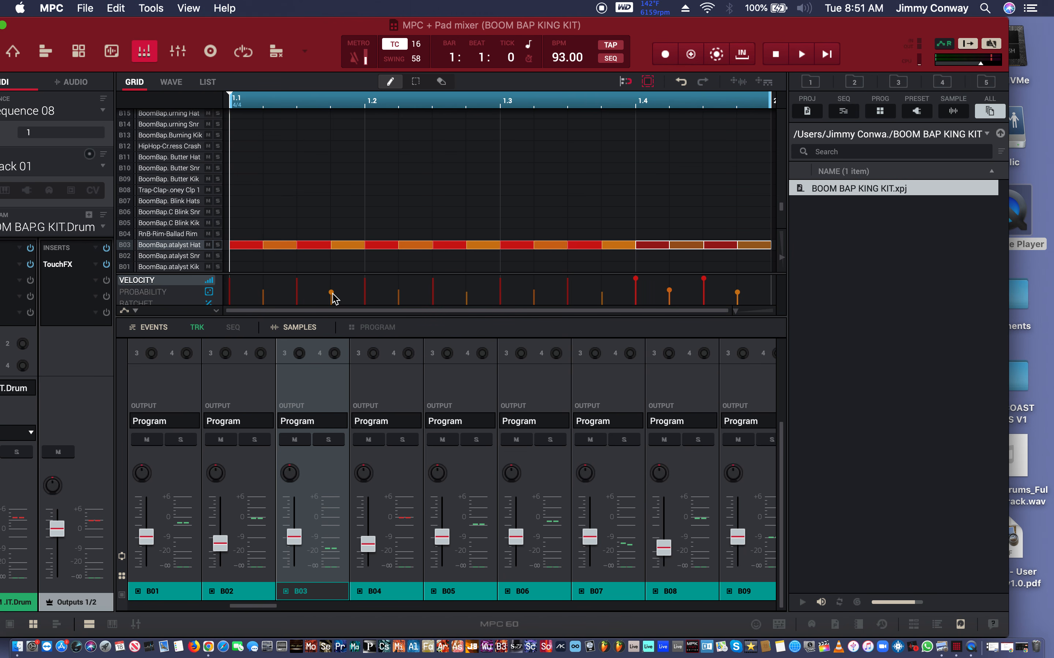
key("space")
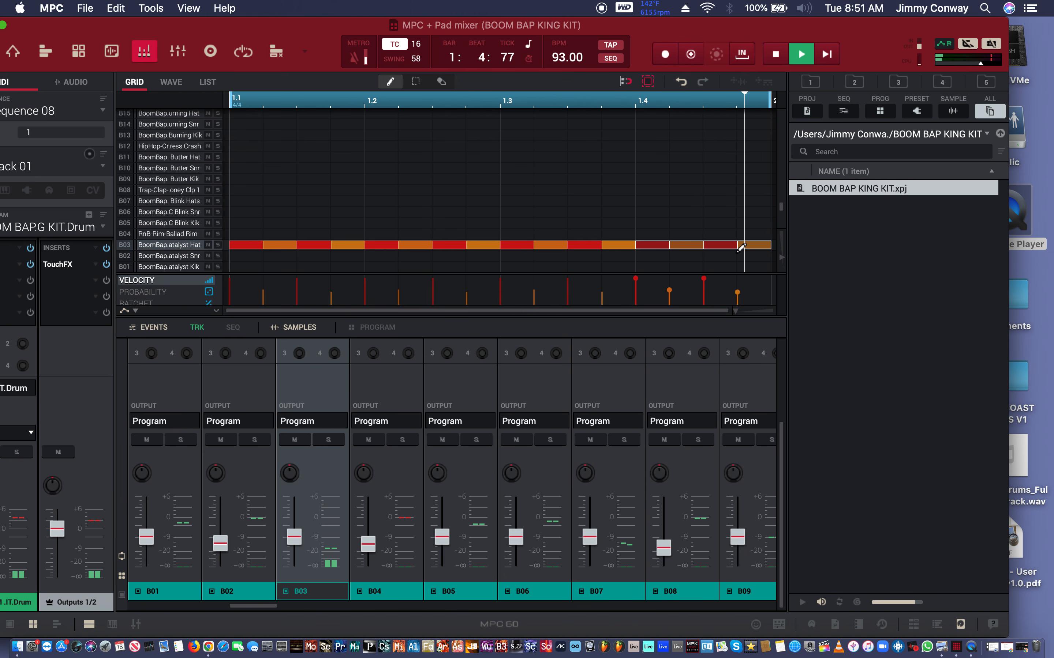
Audition the B02 Catalyst snare over the playing hats and place its hits on beats 2 and 4
key("x")
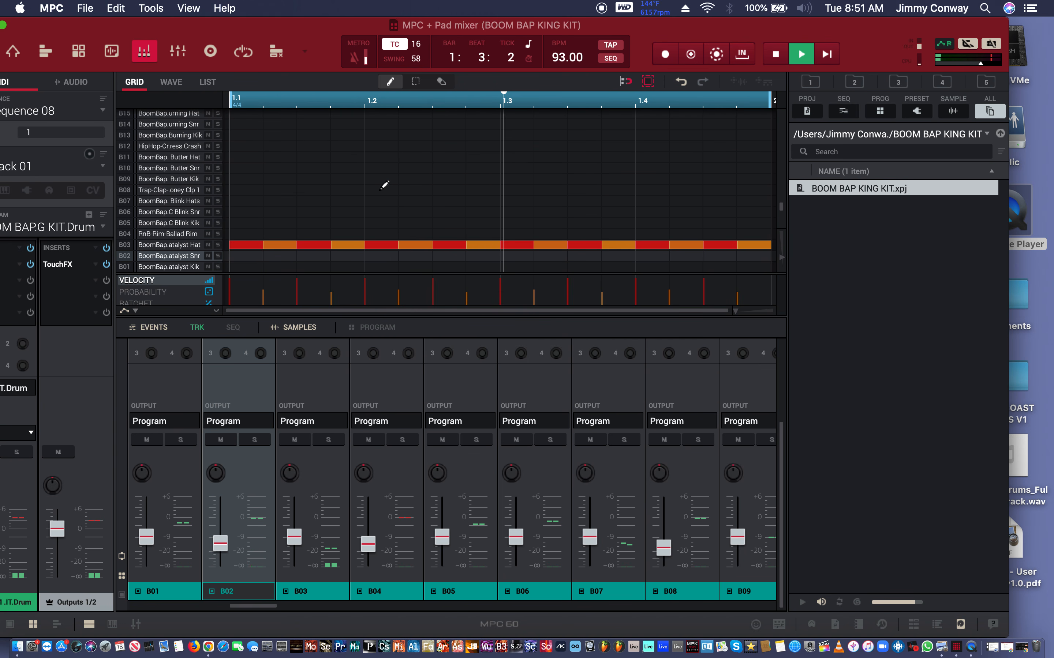
scroll(384, 185, "down", 4)
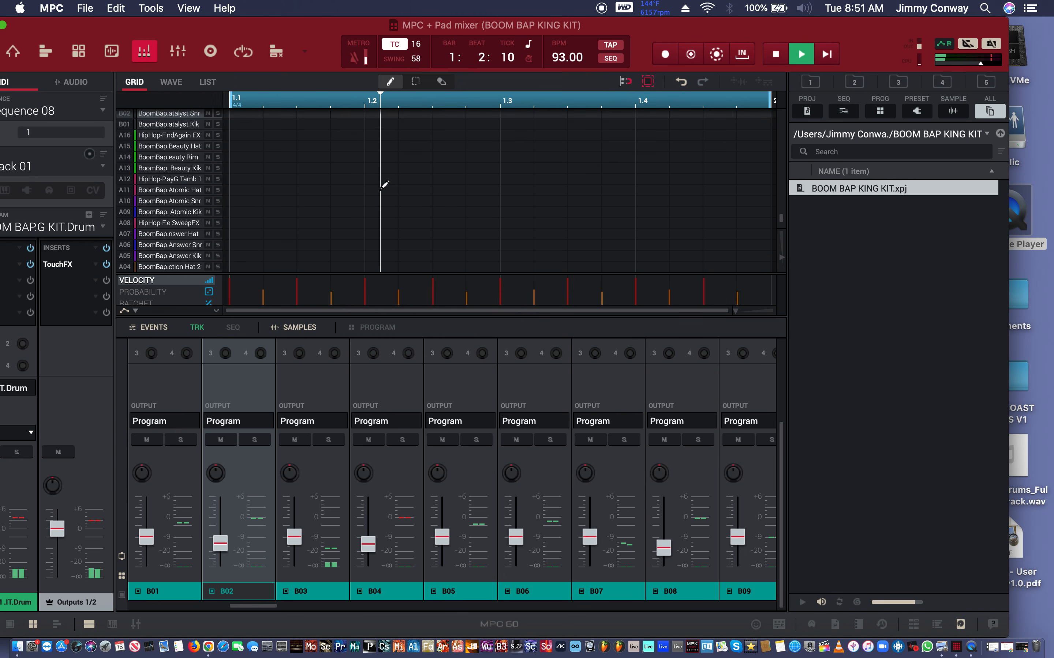
scroll(384, 185, "up", 13)
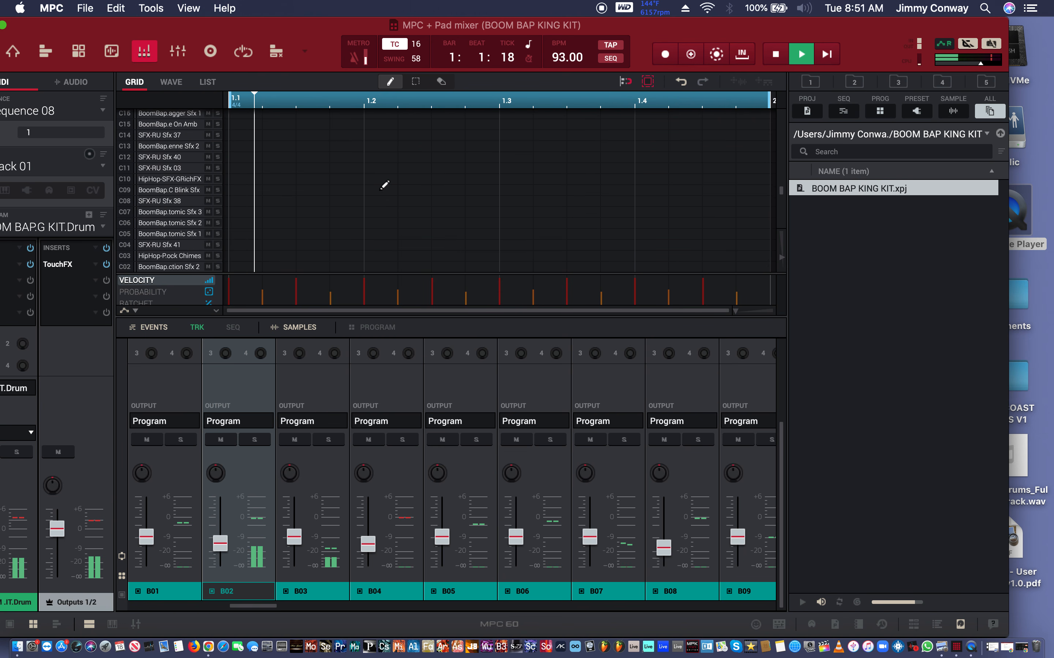
scroll(384, 185, "up", 18)
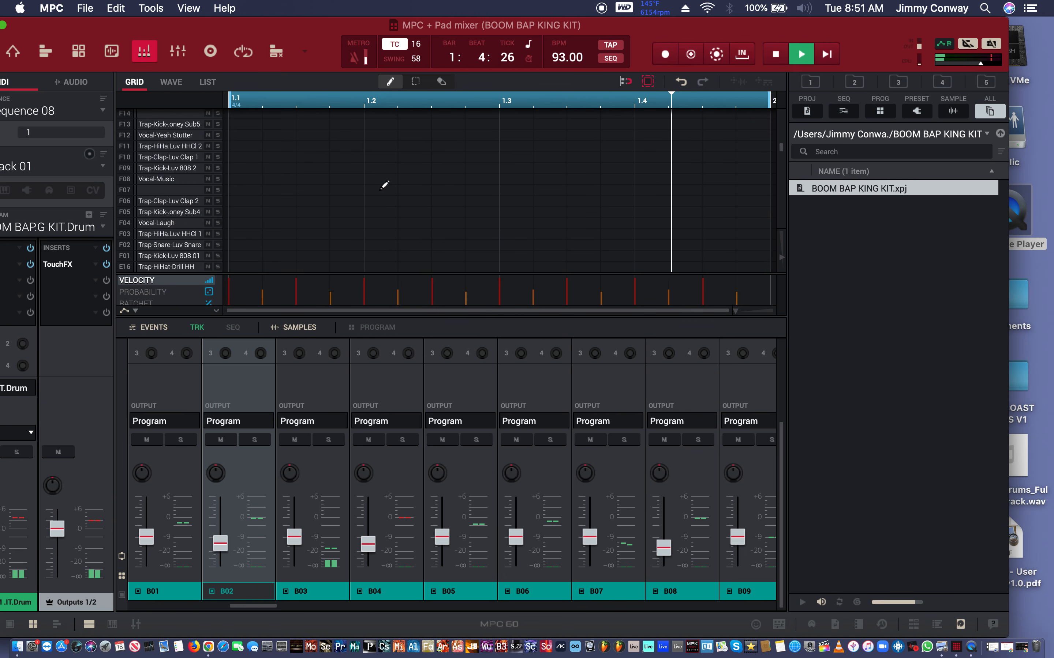
scroll(384, 185, "down", 17)
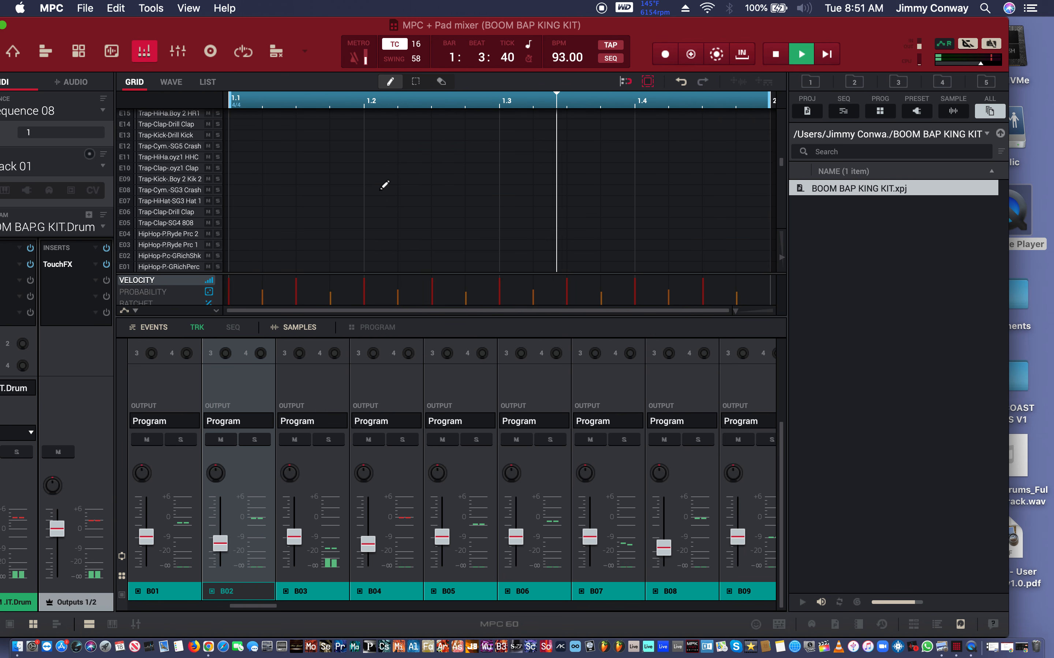
scroll(385, 185, "down", 8)
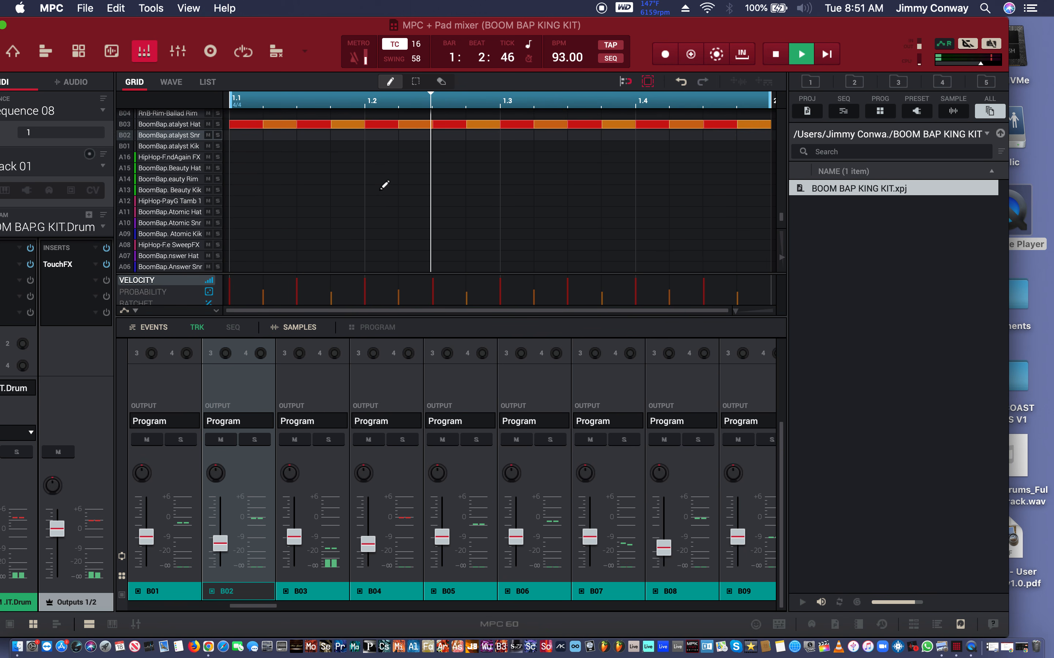
scroll(384, 185, "down", 3)
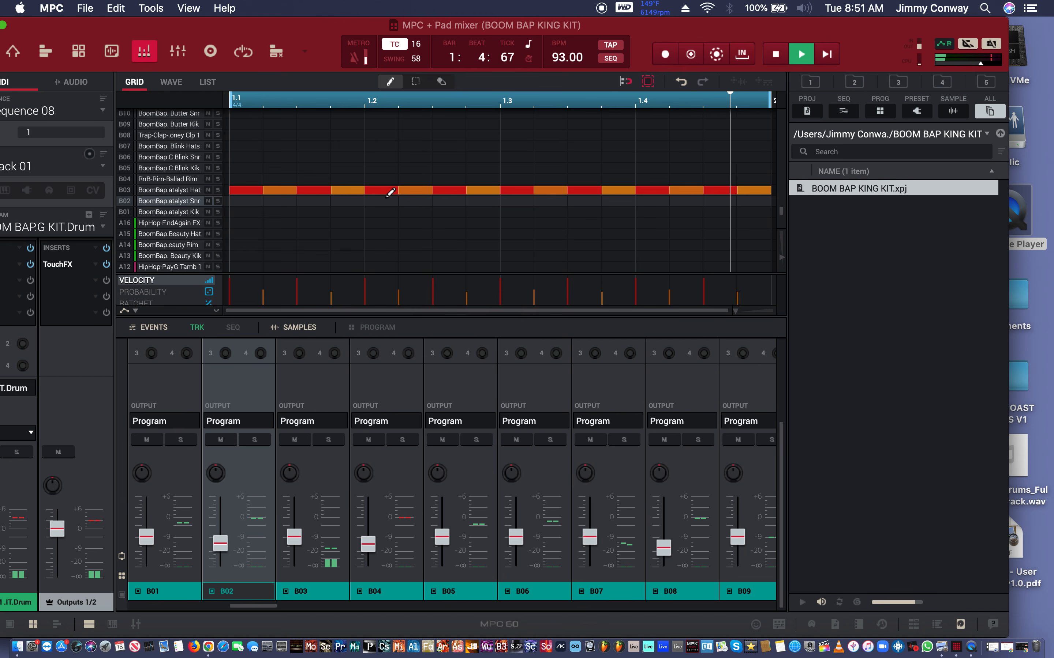
left_click(383, 200)
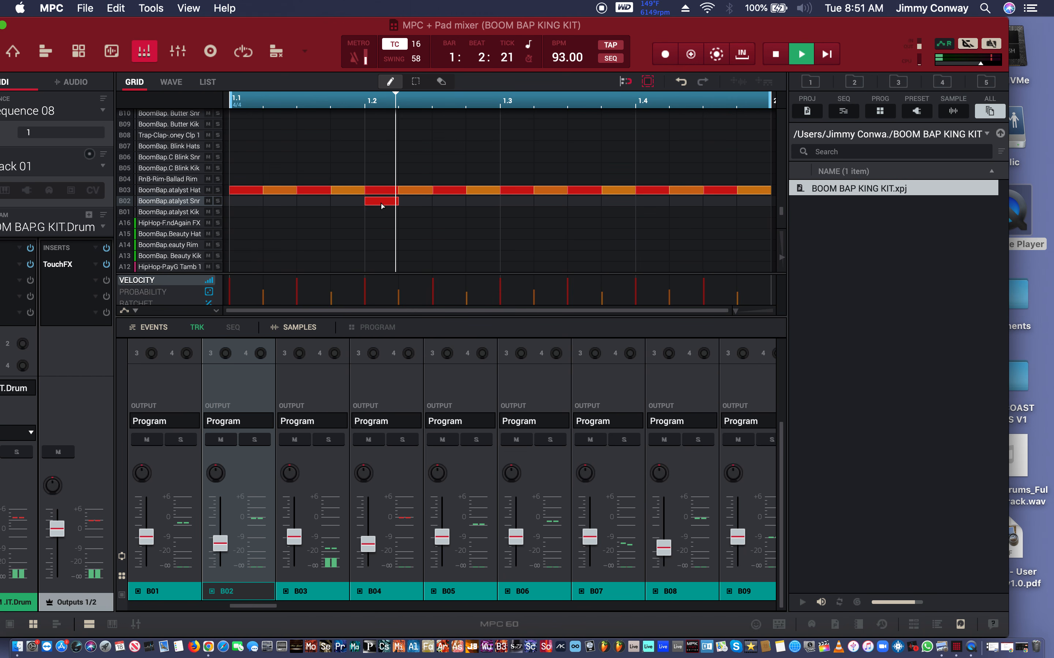
left_click(648, 202)
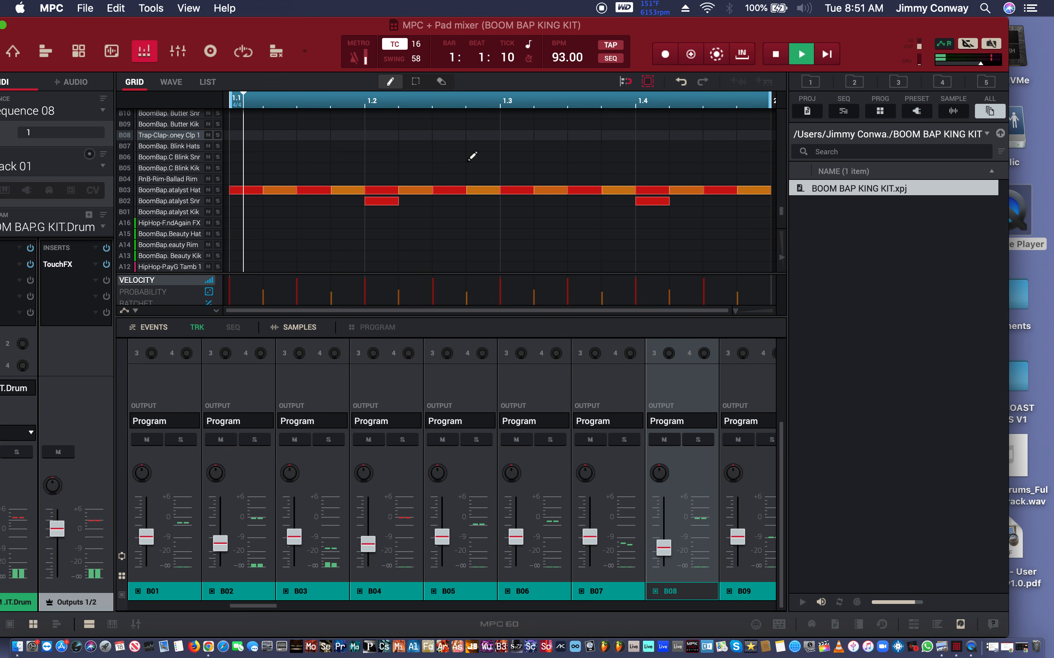
Layer the B08 trap clap and the B04 RnB ballad rim onto the snare hits at beats 2 and 4
left_click(381, 135)
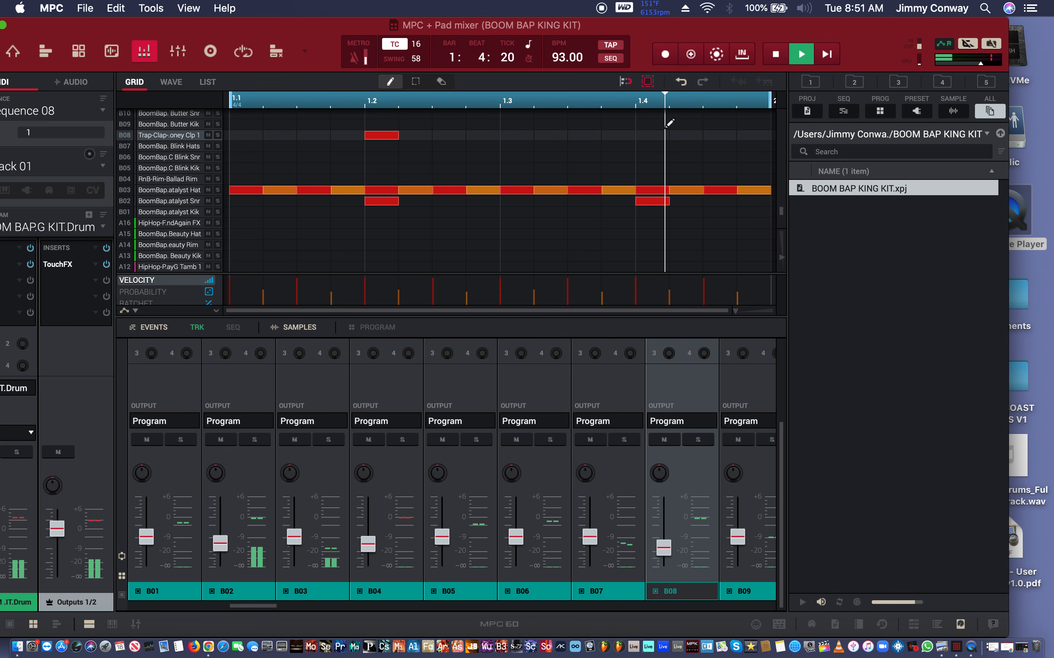
left_click(653, 135)
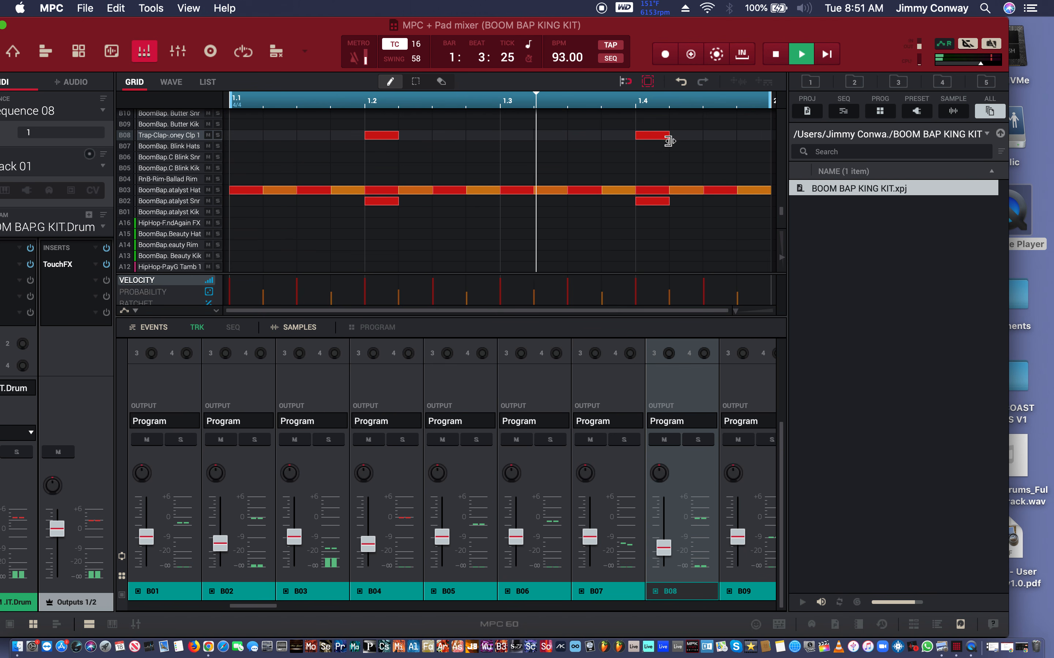
left_click(374, 178)
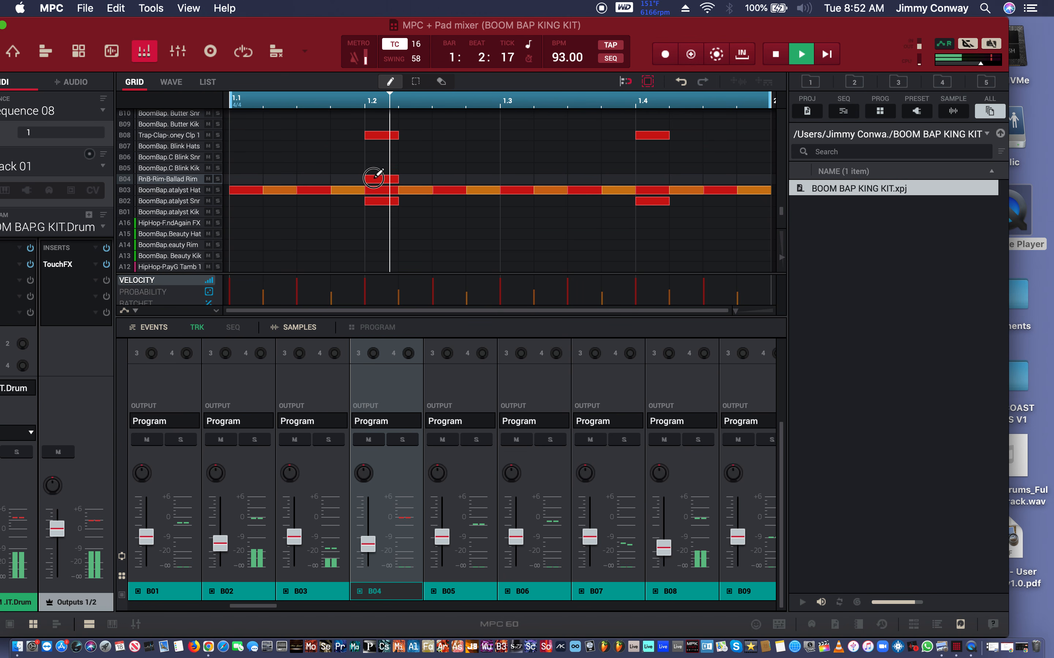
left_click(651, 179)
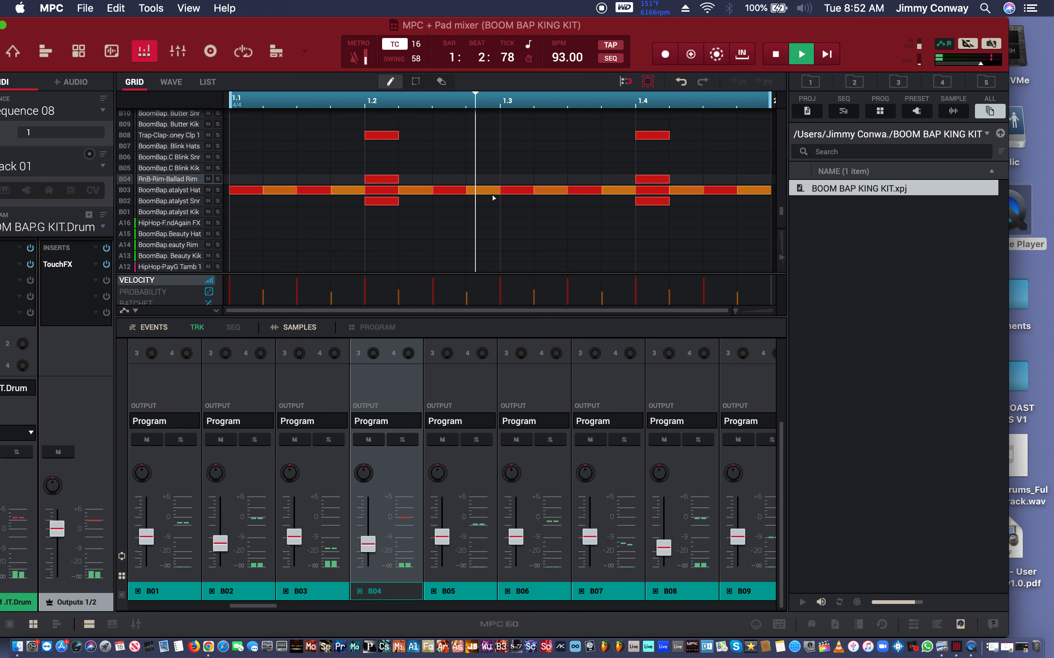
Stop playback, lower the B04 rim hits to about velocity 71 on beat 2 and 77 on beat 4, and audition the loop
scroll(407, 157, "up", 5)
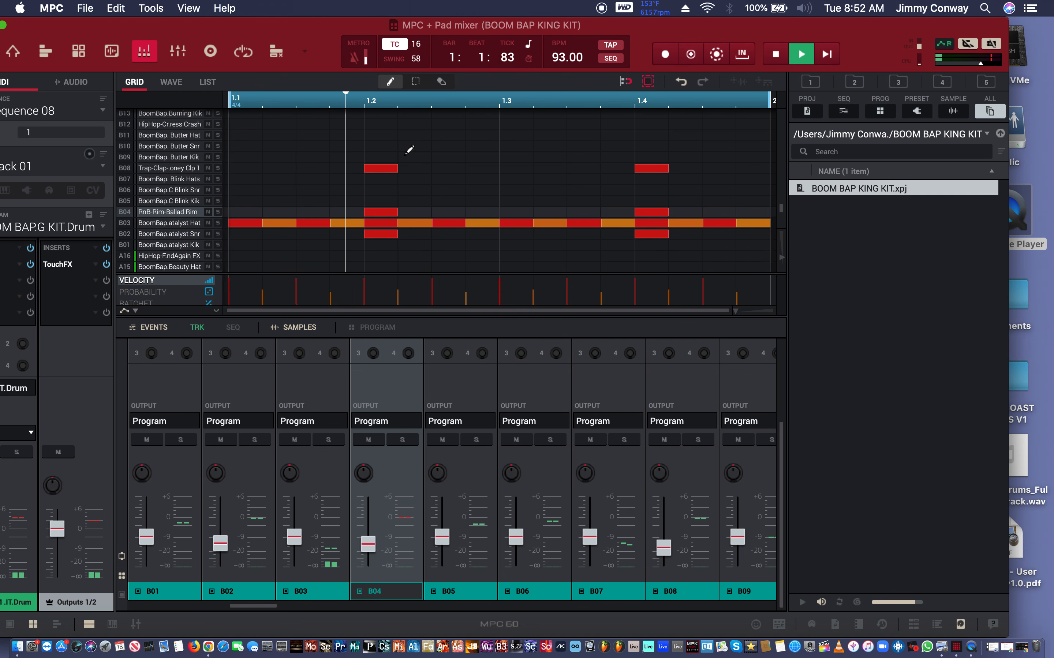
scroll(357, 171, "down", 6)
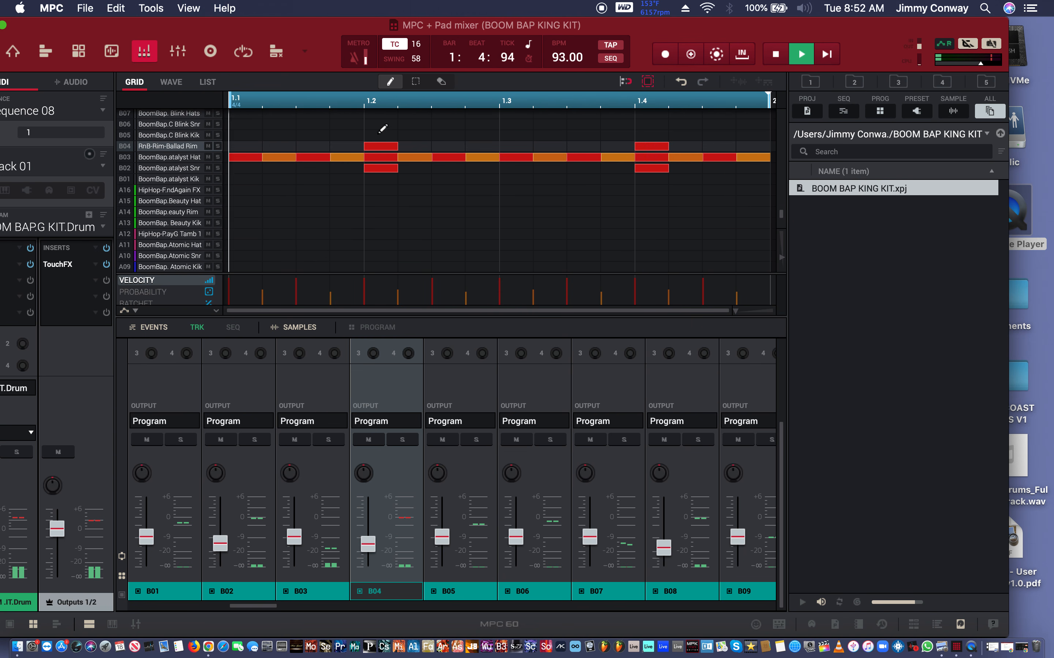
key("space")
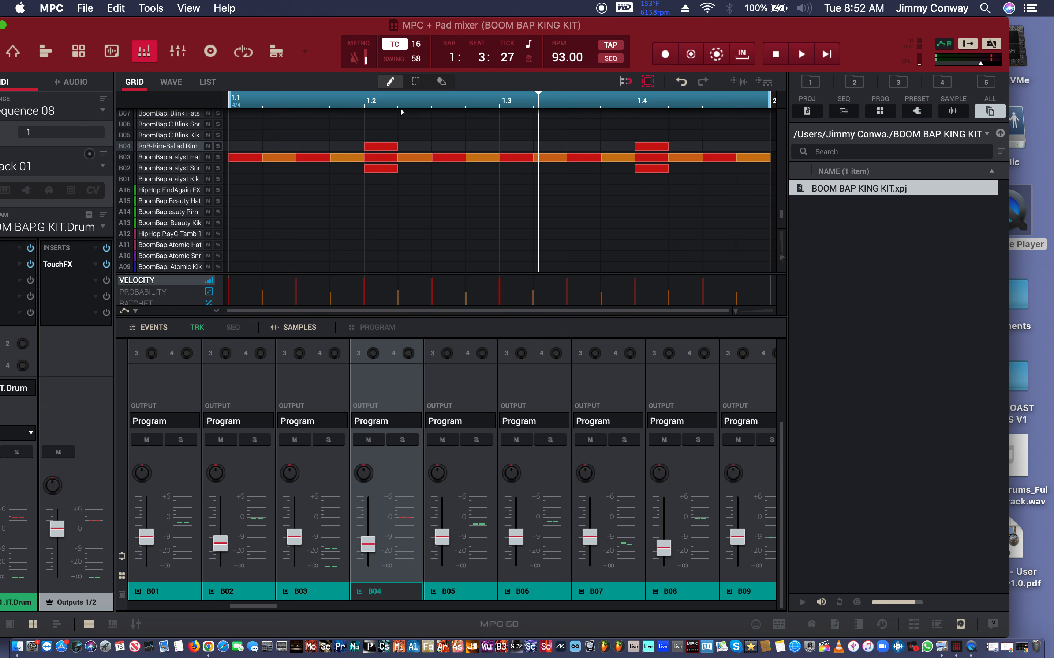
left_click(416, 82)
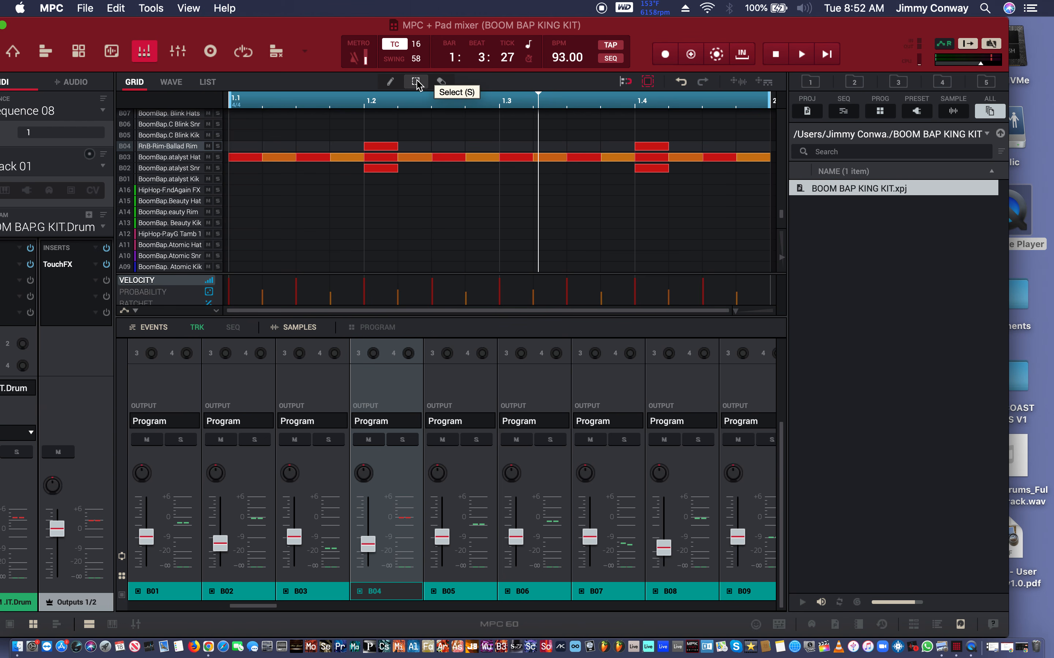
left_click(383, 147)
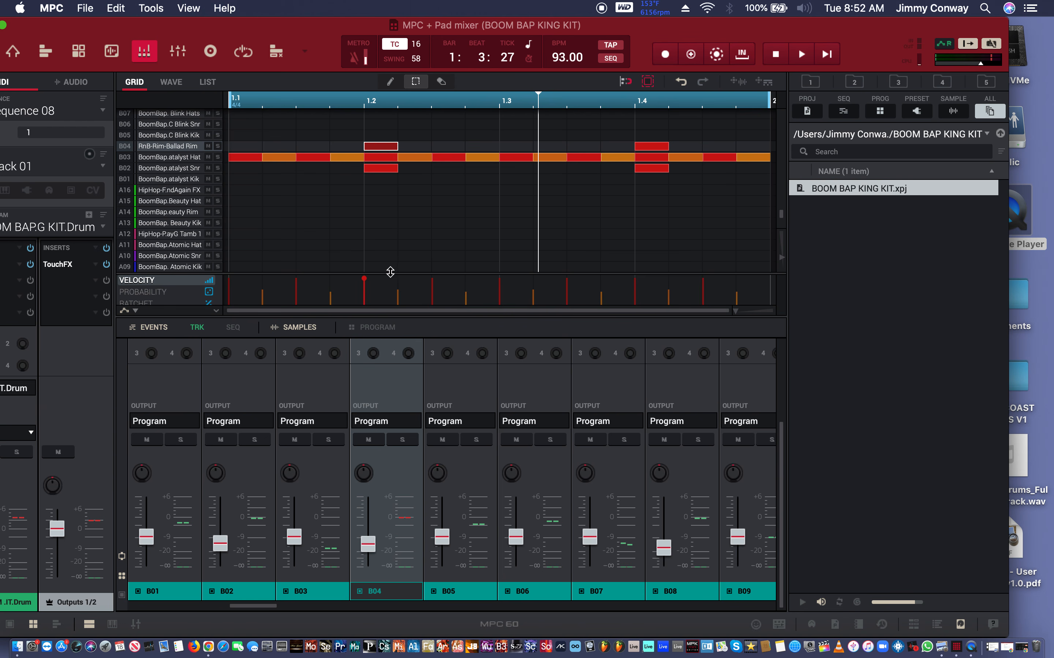
left_click_drag(364, 280, 370, 294)
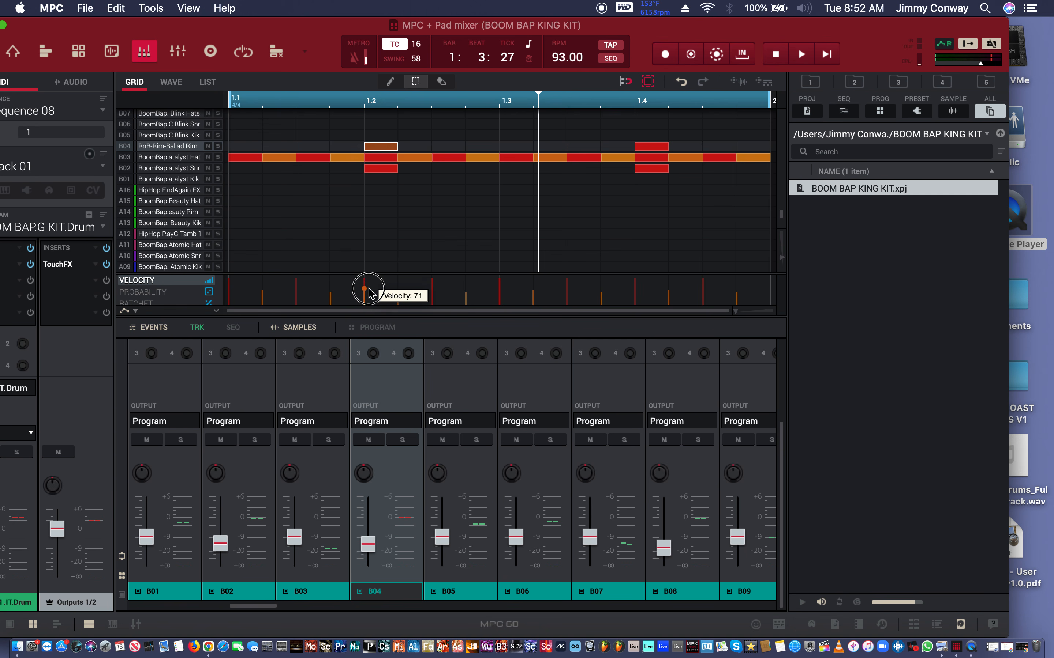
left_click(653, 146)
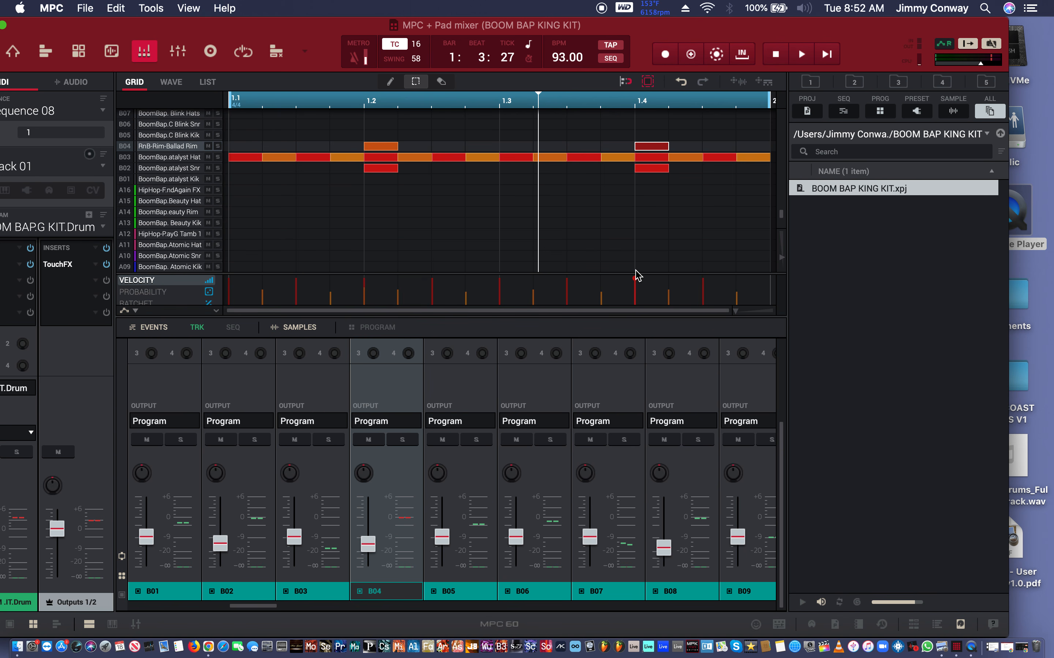
left_click_drag(635, 273, 636, 292)
key("space")
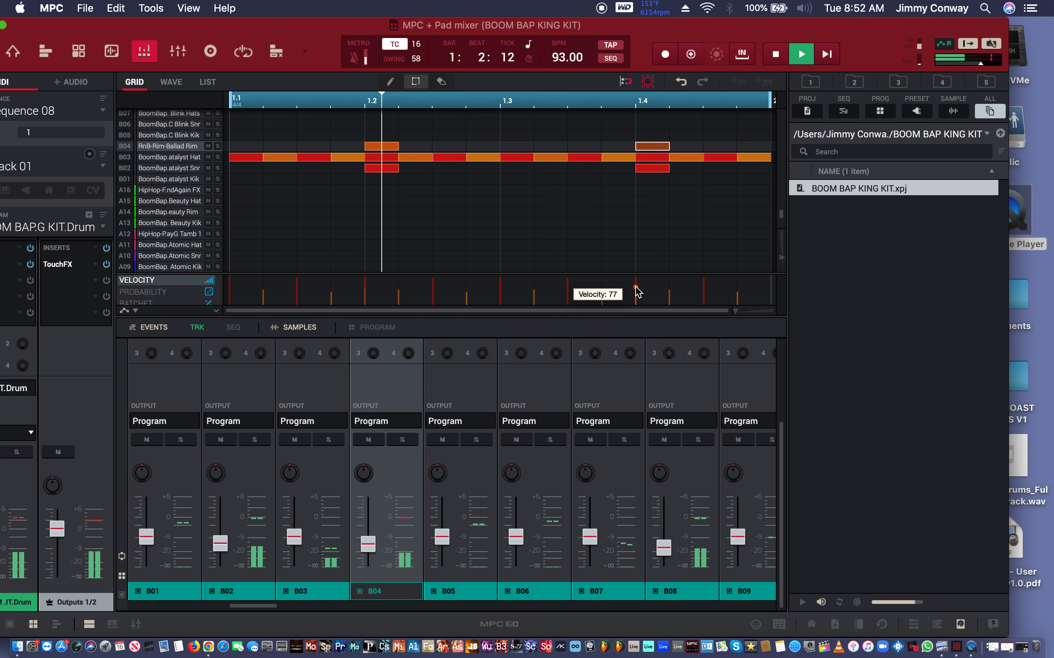
key("space")
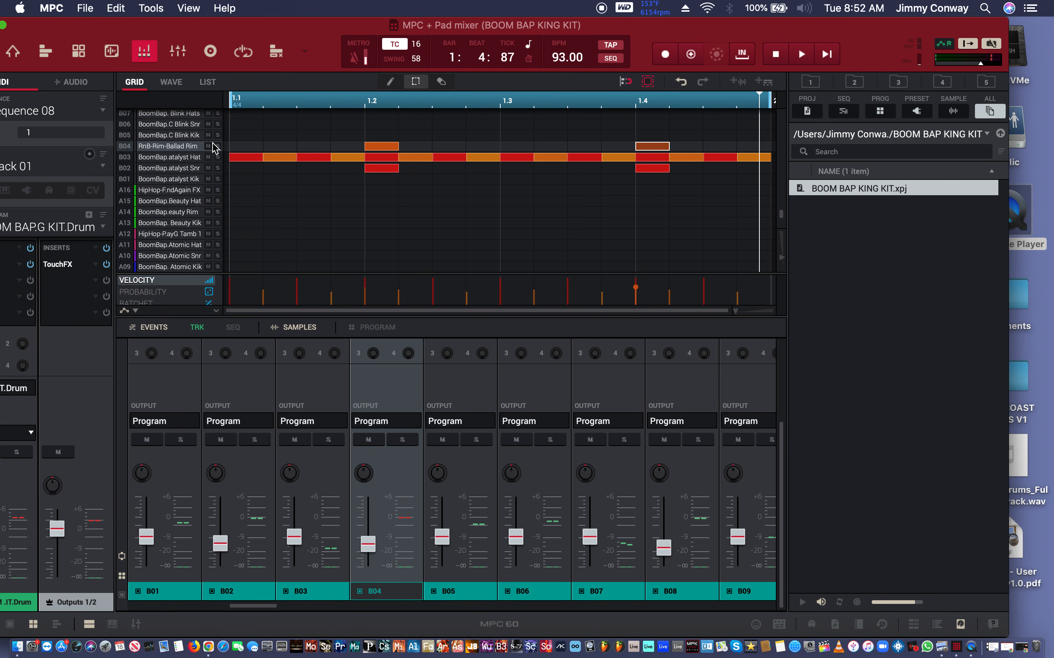
Shift both B04 RnB ballad rim hits slightly behind the snares on beats 2 and 4, and play the loop
left_click(183, 148)
key("alt+Right")
key("alt+Right")
key("alt+Right")
key("alt+Right")
key("alt+Right")
key("alt+Right")
key("alt+Right")
key("alt+Right")
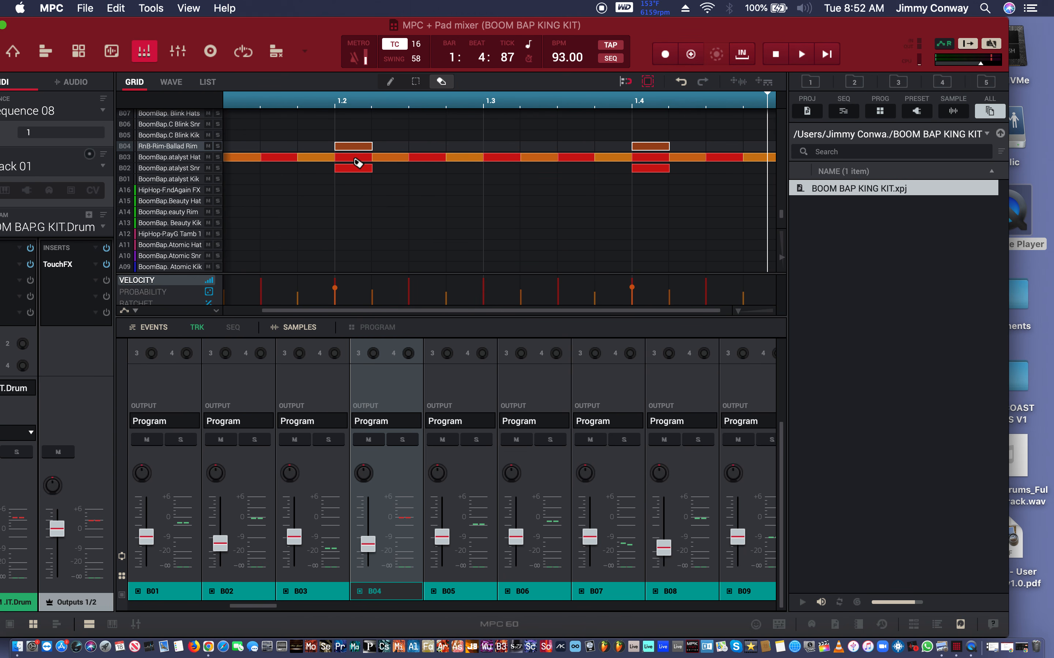
key("alt+Right")
key("alt+Right")
key("alt+Right")
key("alt+Right")
key("alt+Right")
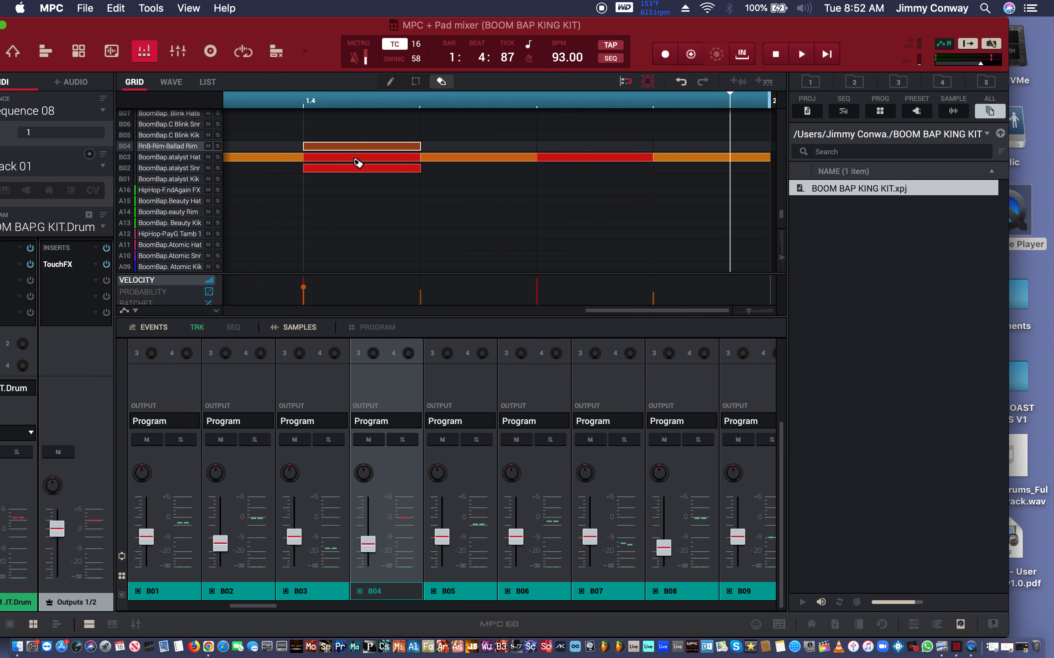
scroll(354, 161, "left", 4)
scroll(354, 161, "up", 3)
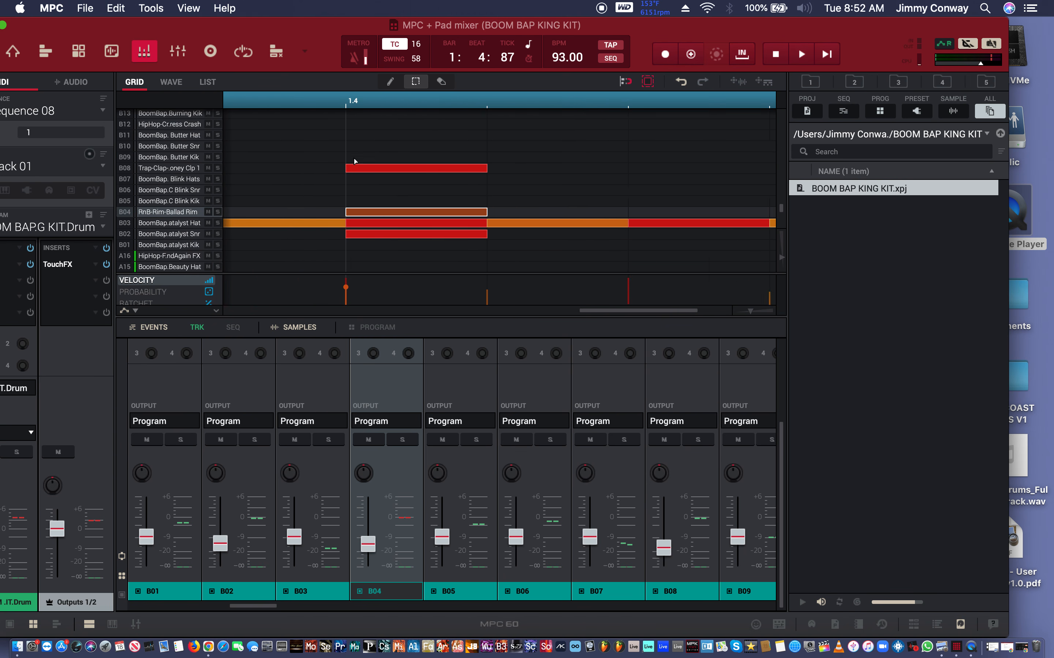
scroll(354, 161, "down", 2)
scroll(354, 161, "right", 1)
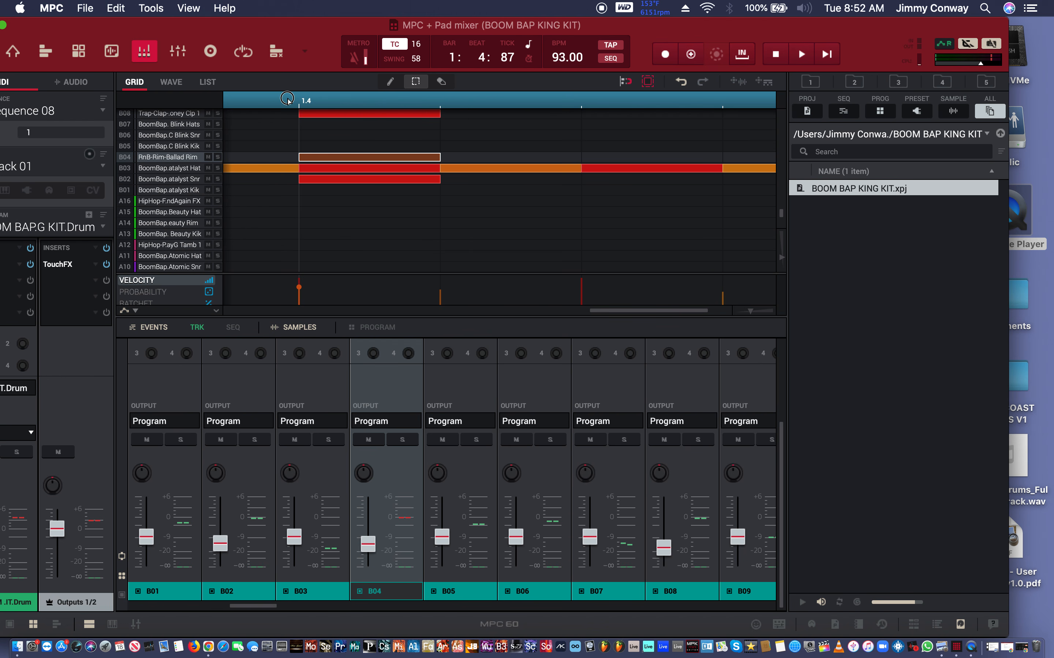
left_click_drag(305, 100, 281, 334)
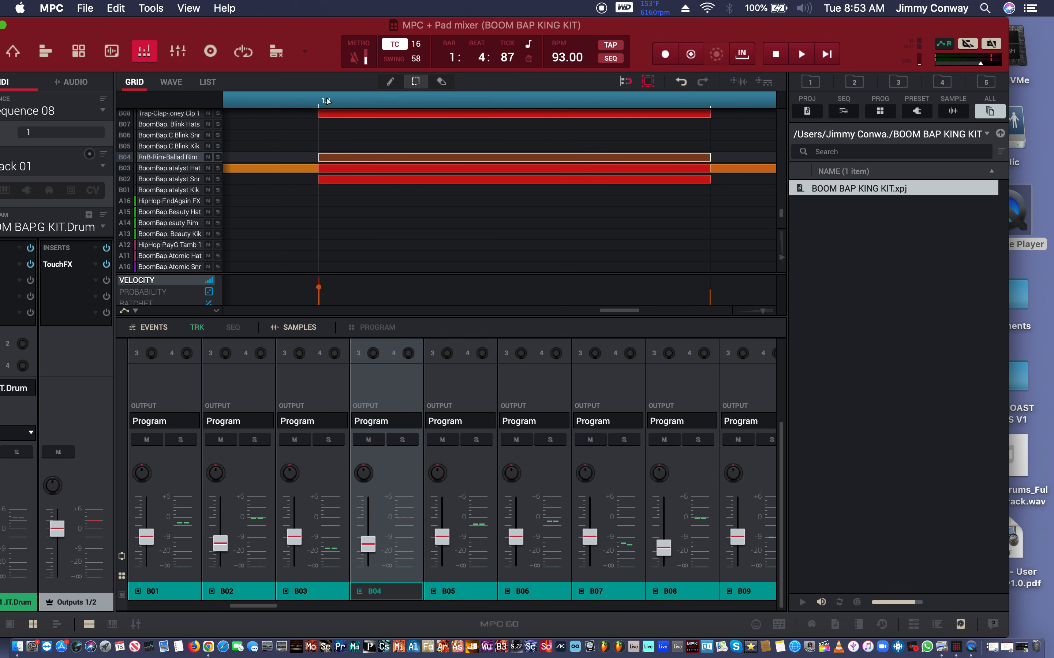
left_click_drag(326, 99, 285, 97)
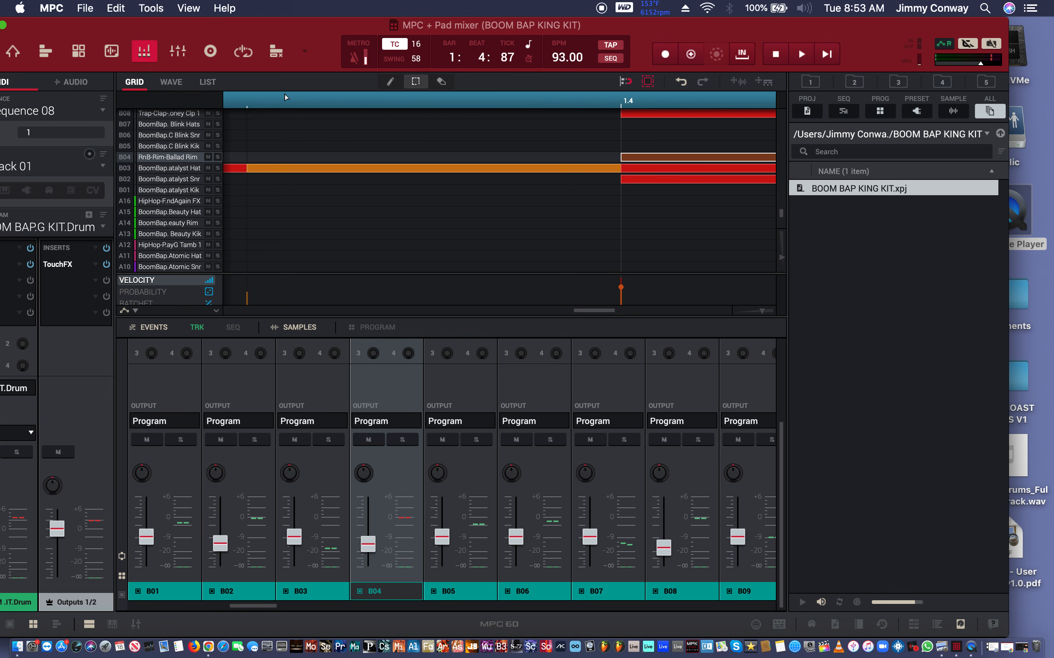
key("super+z")
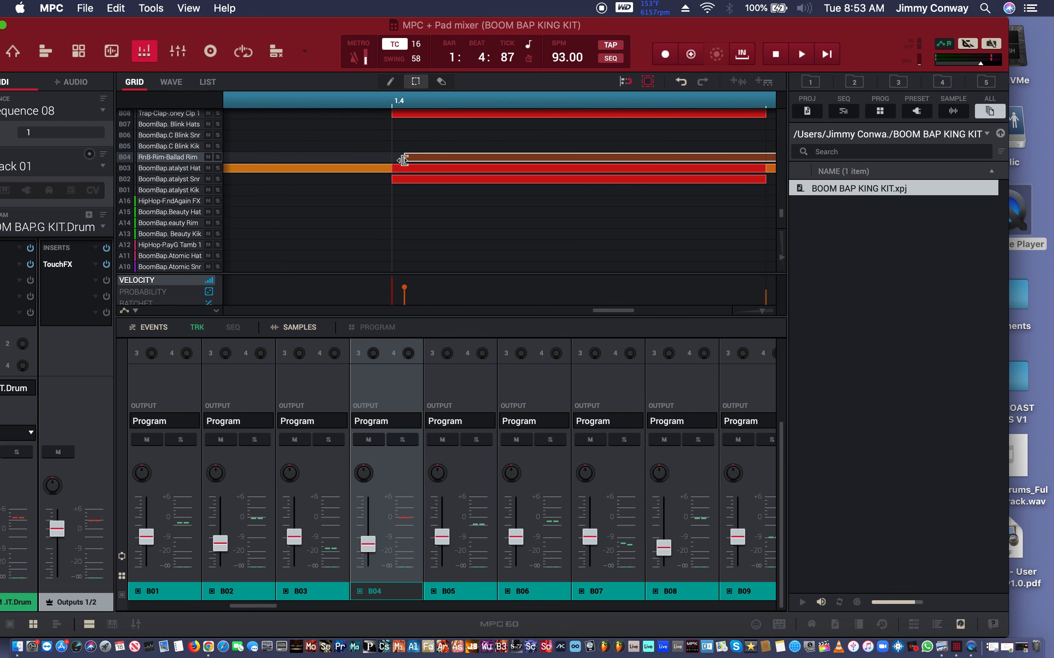
left_click_drag(398, 101, 379, 4)
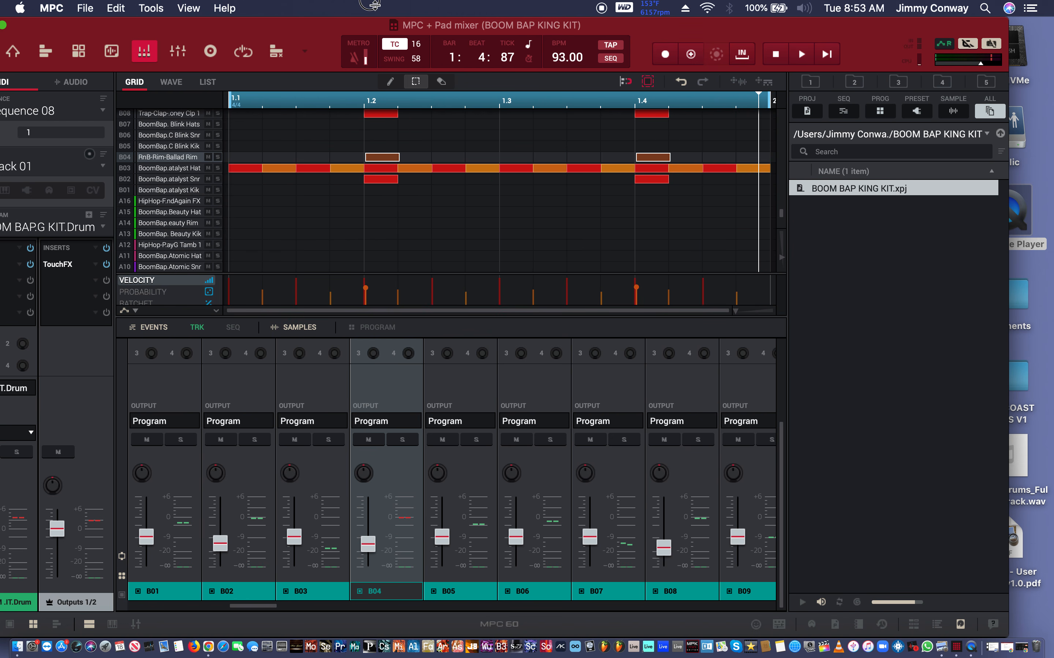
key("space")
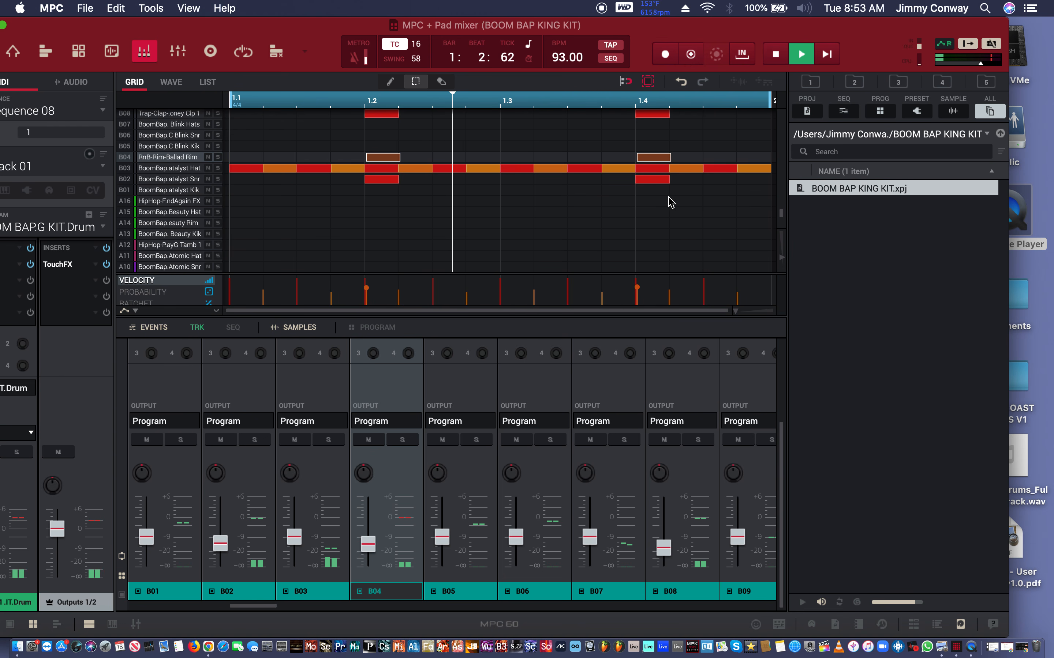
Remove the B08 clap hit on beat 4 and put it back while the loop plays
left_click(653, 179)
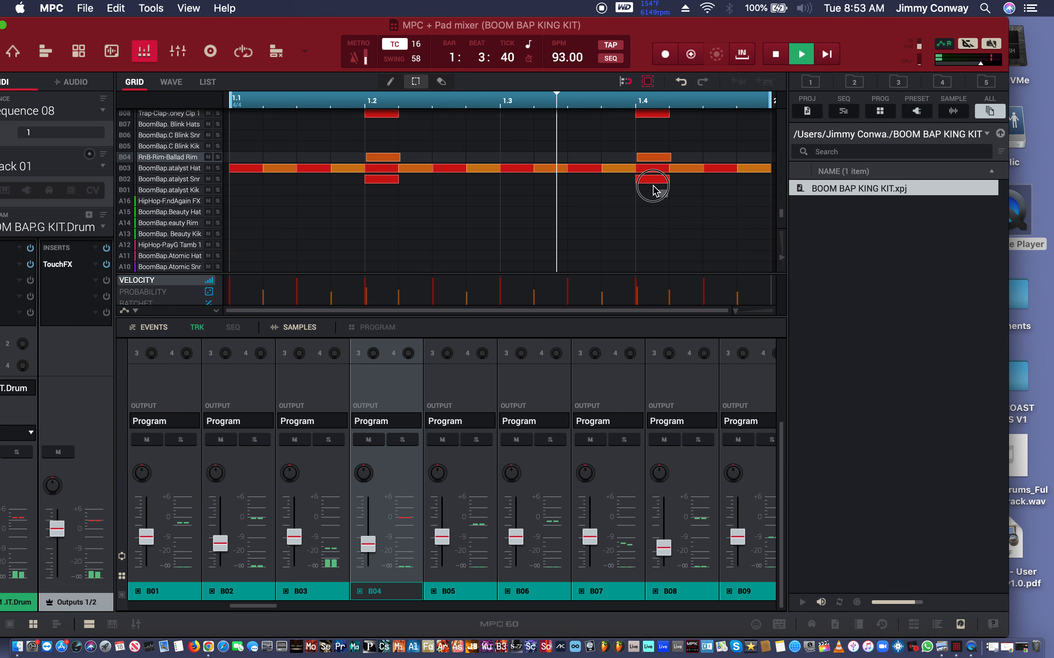
double_click(651, 114)
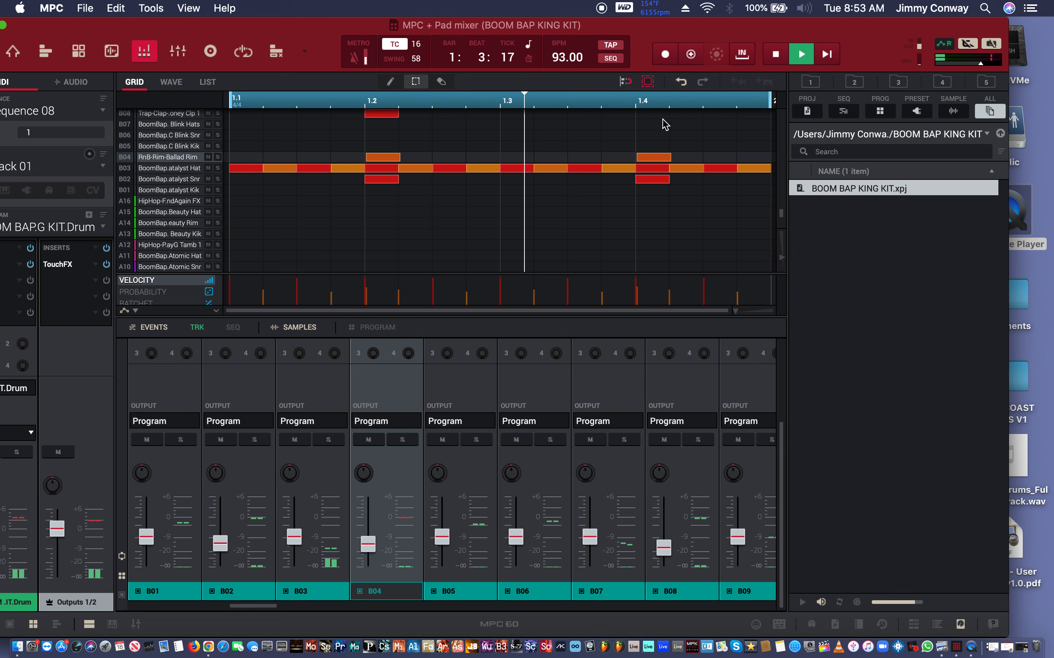
double_click(656, 116)
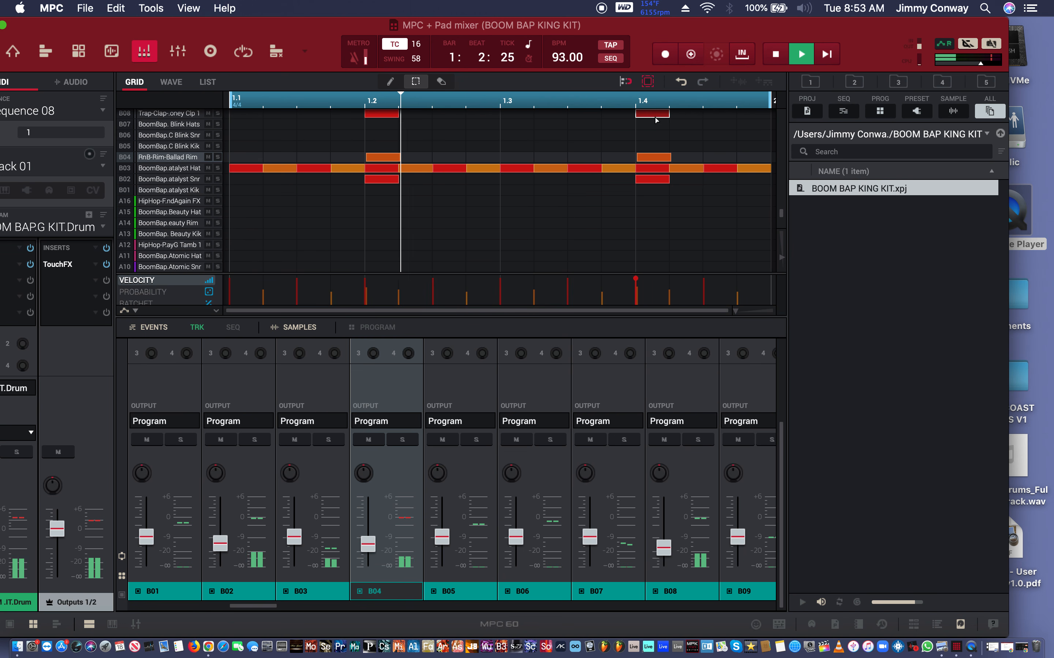
Select both B08 clap hits, enlarge the event parameter lane and switch it to probability
left_click_drag(662, 130, 352, 118)
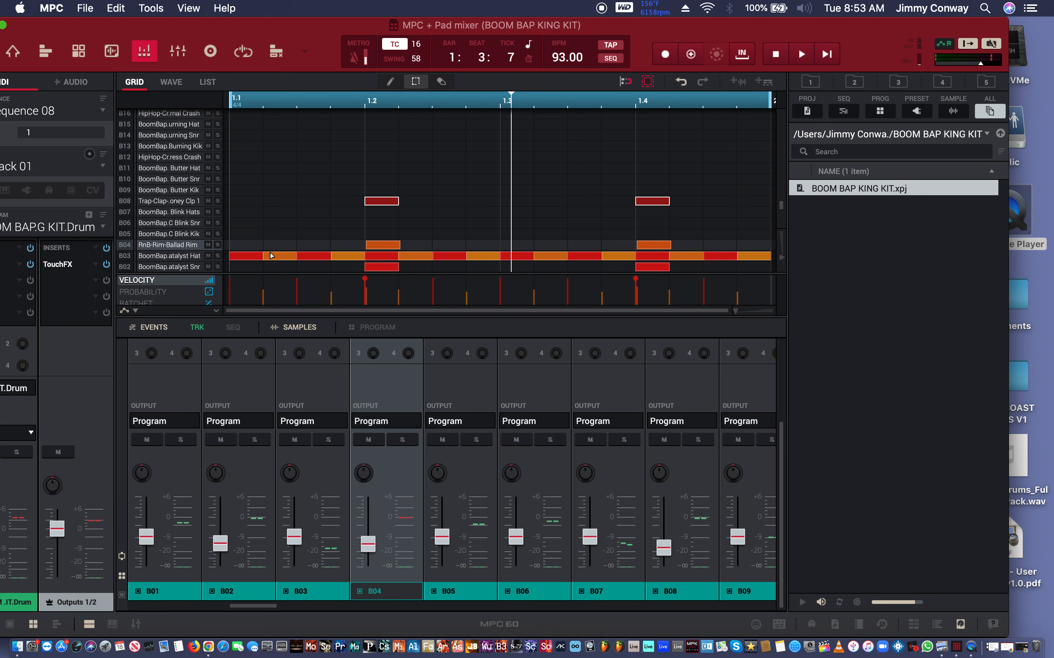
left_click_drag(291, 273, 298, 188)
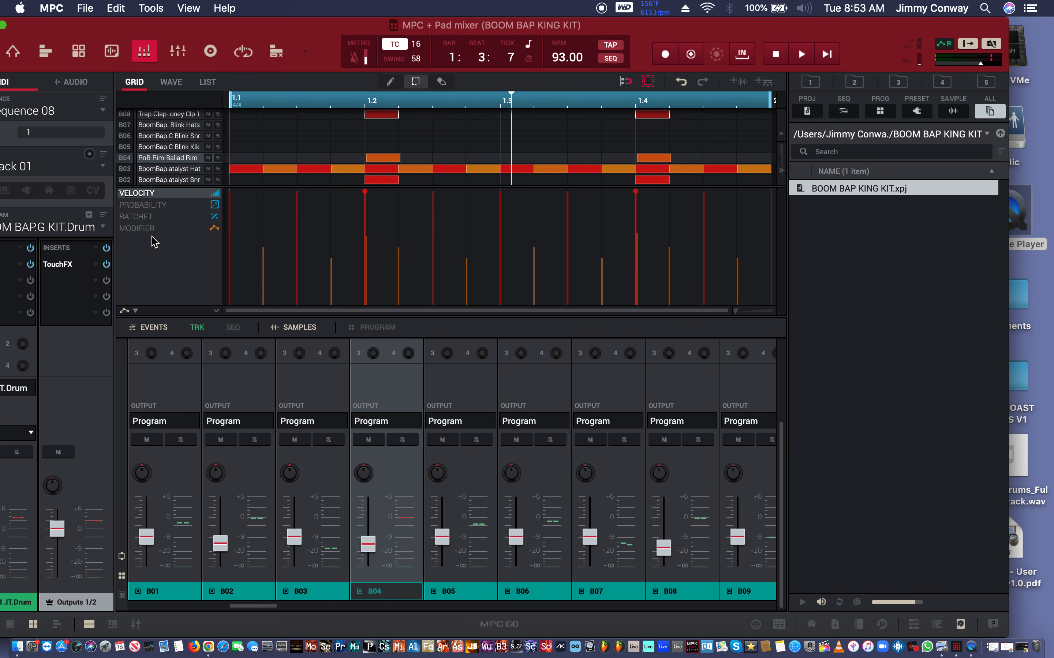
left_click(162, 206)
scroll(370, 178, "up", 3)
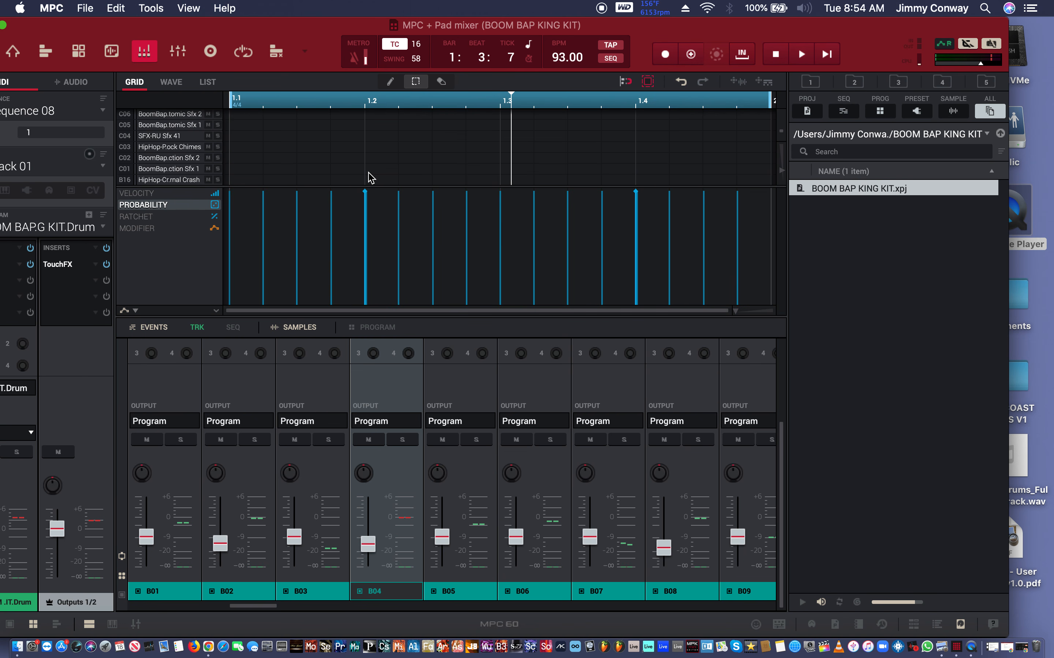
scroll(370, 178, "down", 4)
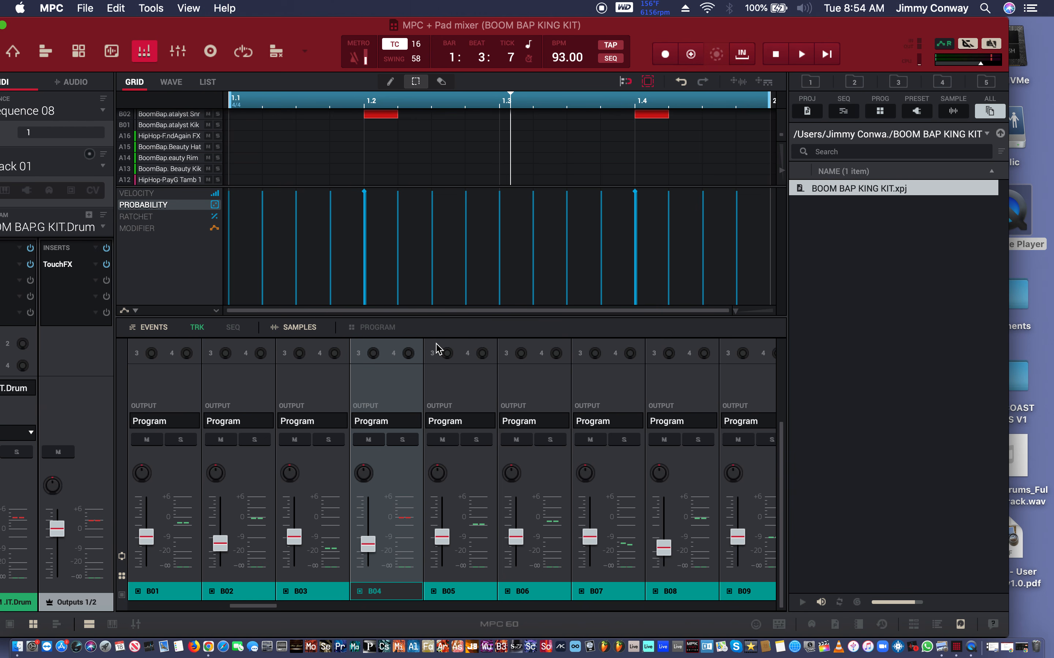
Hide the browser and the pad mixer, and give the drum grid more height than the probability lane
key("Tab")
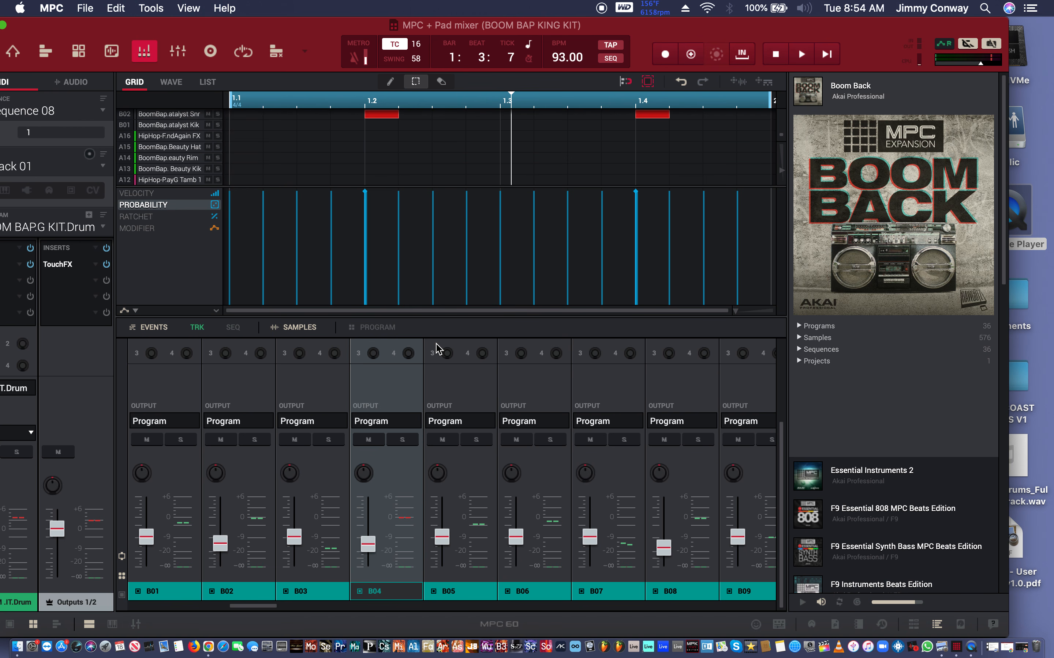
key("Tab")
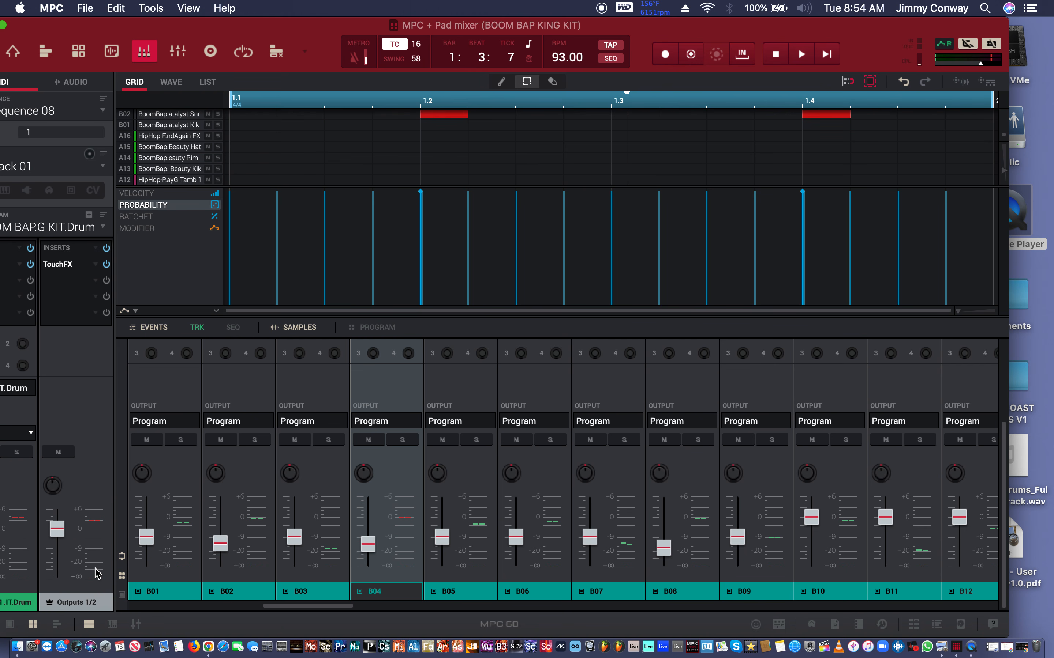
left_click(89, 624)
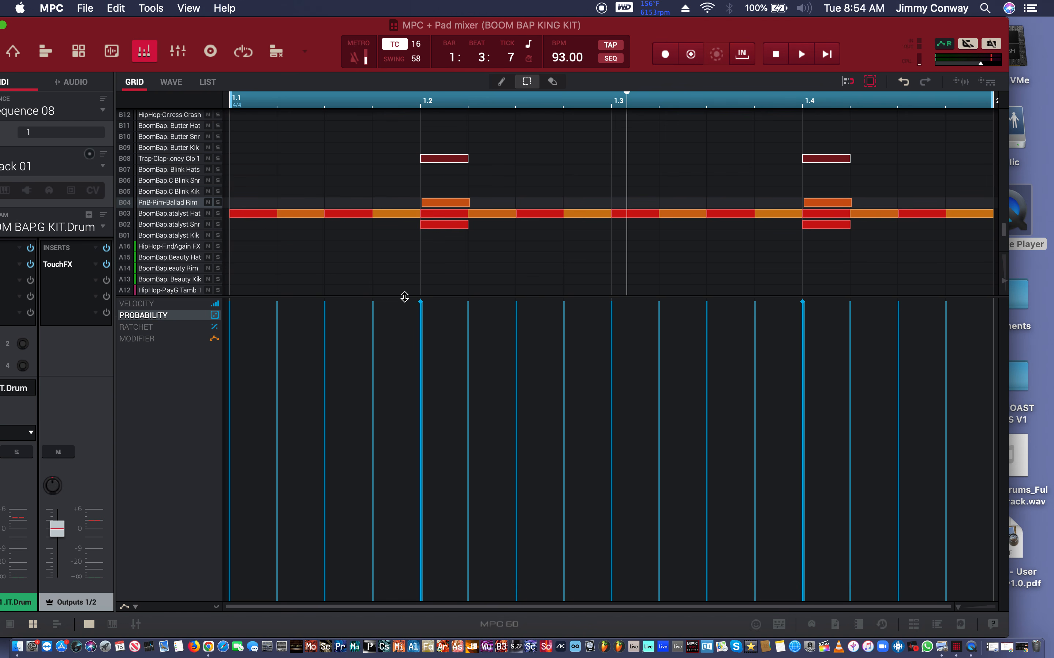
left_click_drag(404, 314, 405, 441)
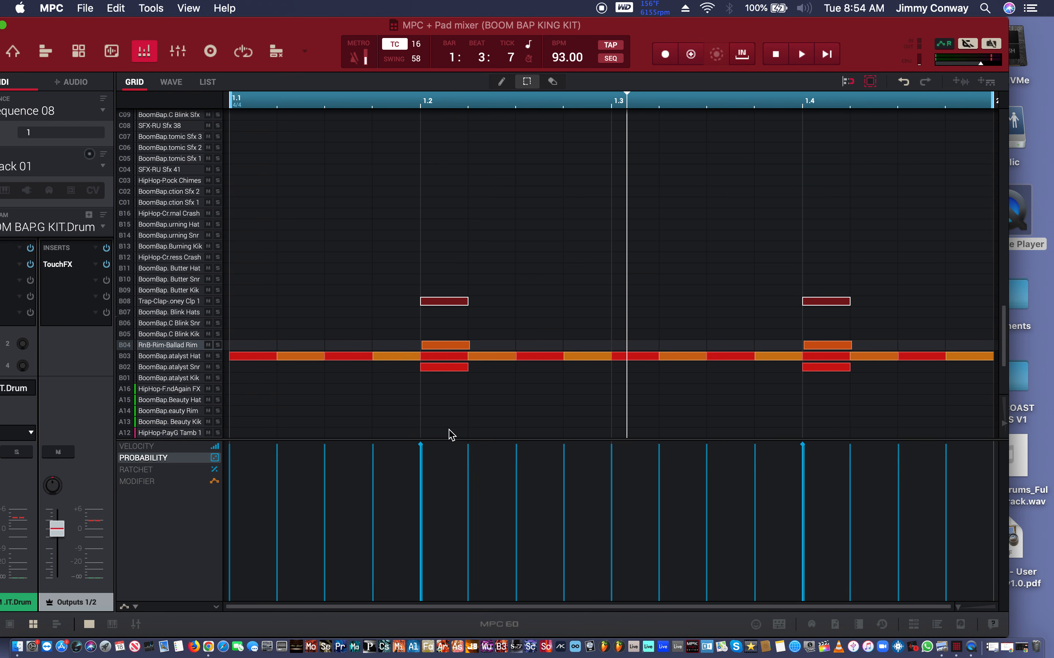
Lower the probability of both B08 clap hits to about three quarters and of both B04 rim hits to under a third
mouse_move(421, 446)
left_click_drag(421, 445, 429, 484)
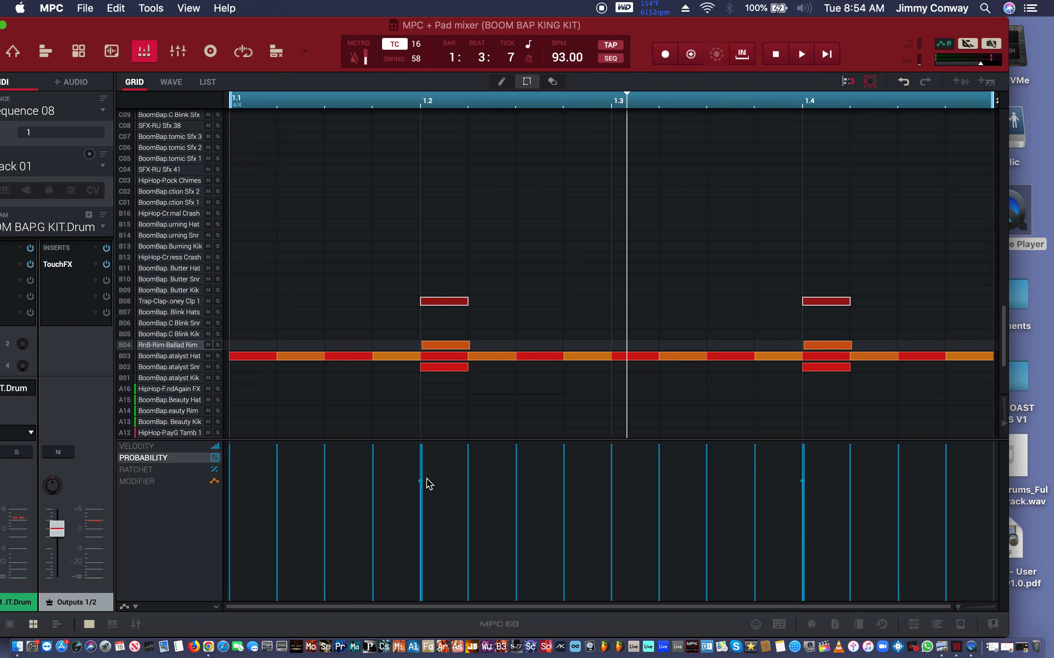
left_click(155, 336)
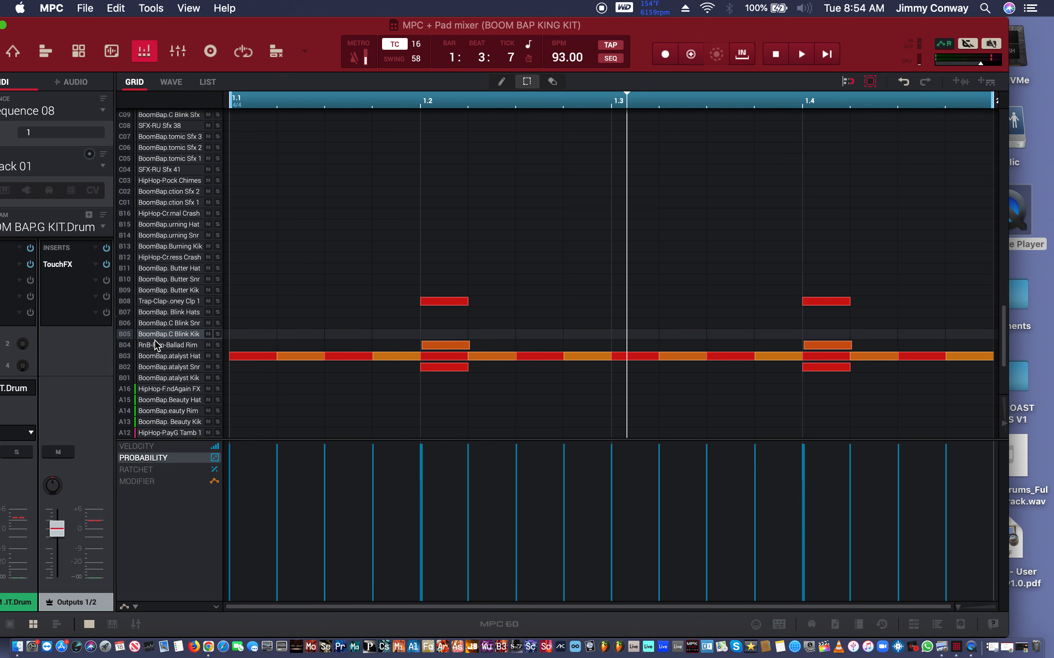
left_click(155, 346)
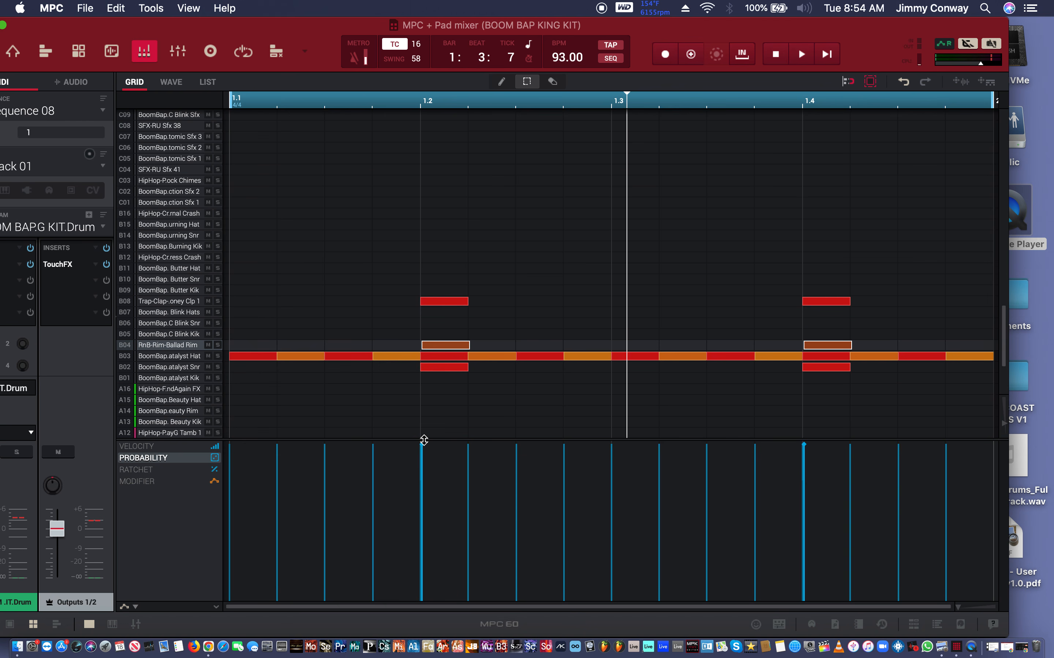
left_click(424, 441)
left_click_drag(425, 451, 436, 560)
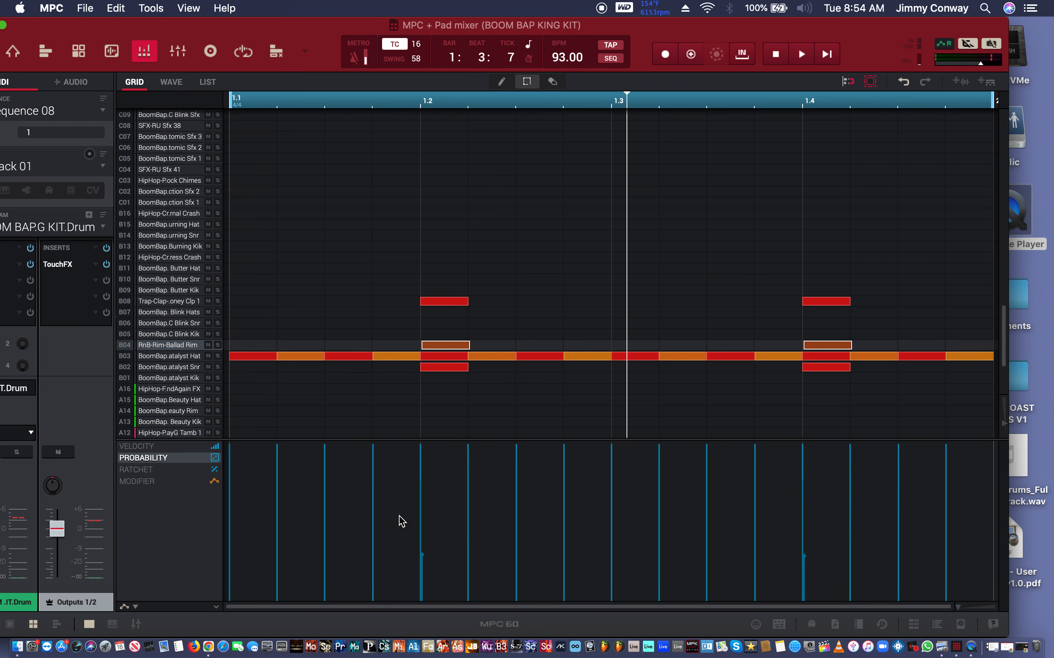
Set the B02 snare's probability to about 18% on beat 2 and roughly three quarters on beat 4, and audition the loop
left_click(182, 370)
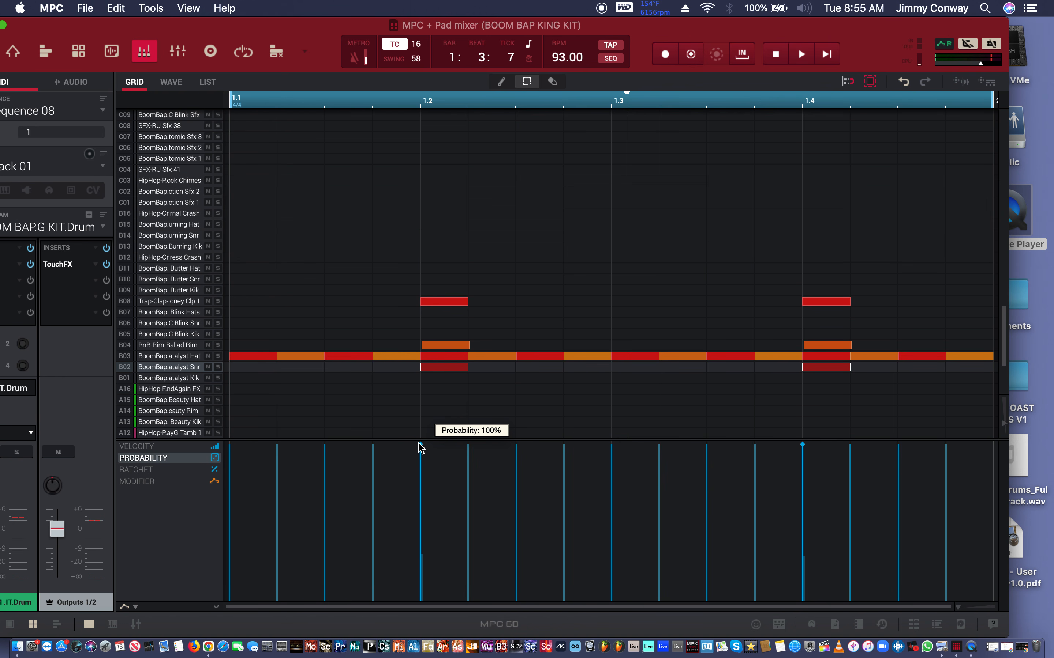
left_click_drag(420, 448, 501, 577)
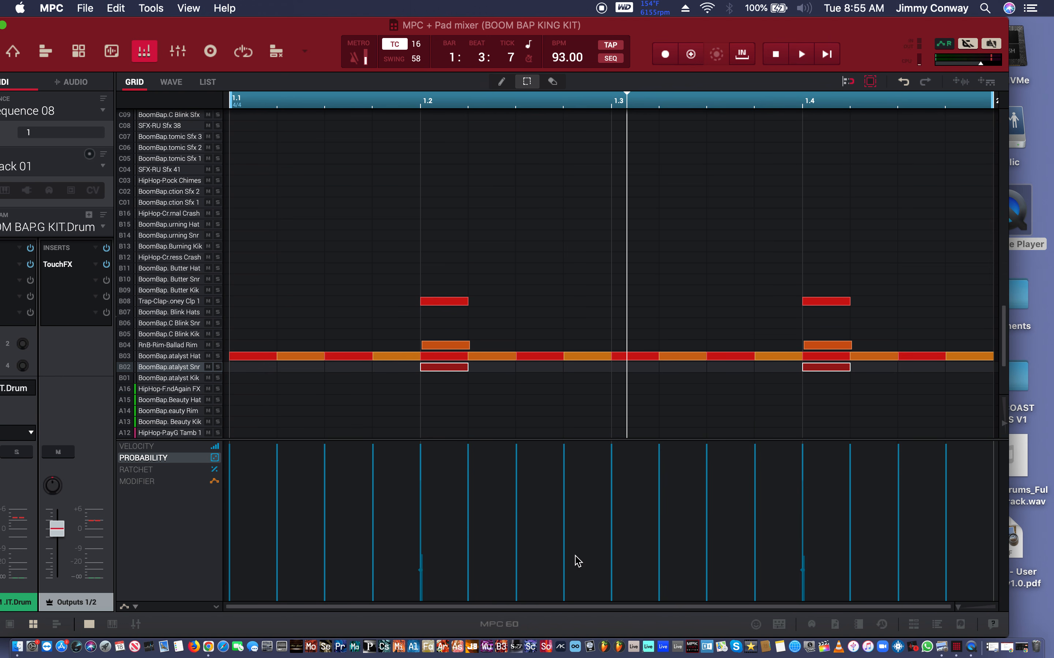
left_click(816, 368)
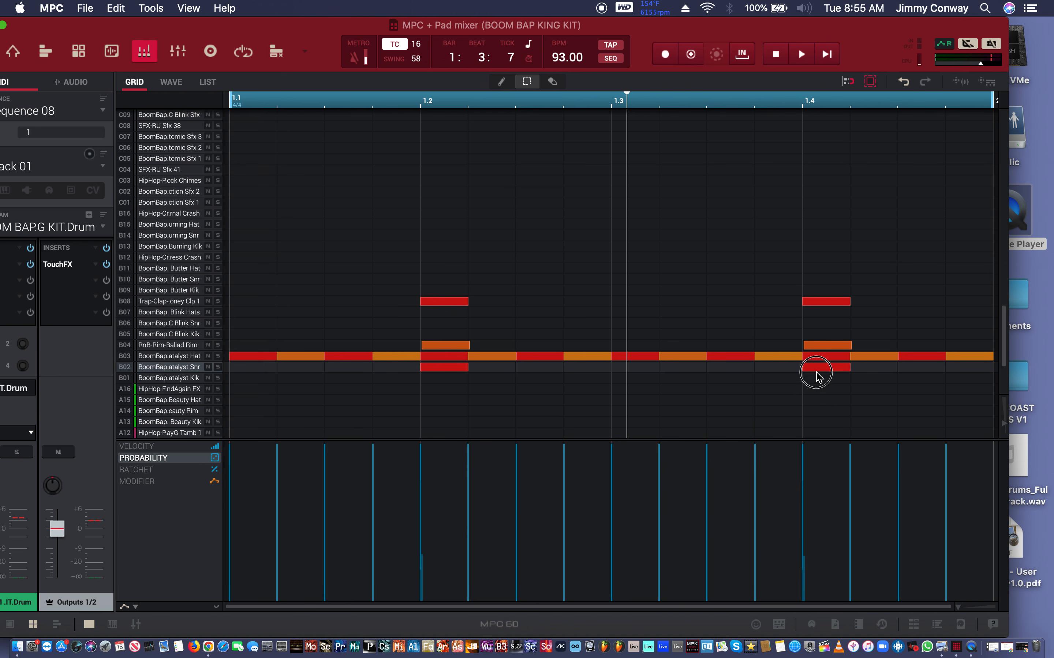
mouse_move(804, 570)
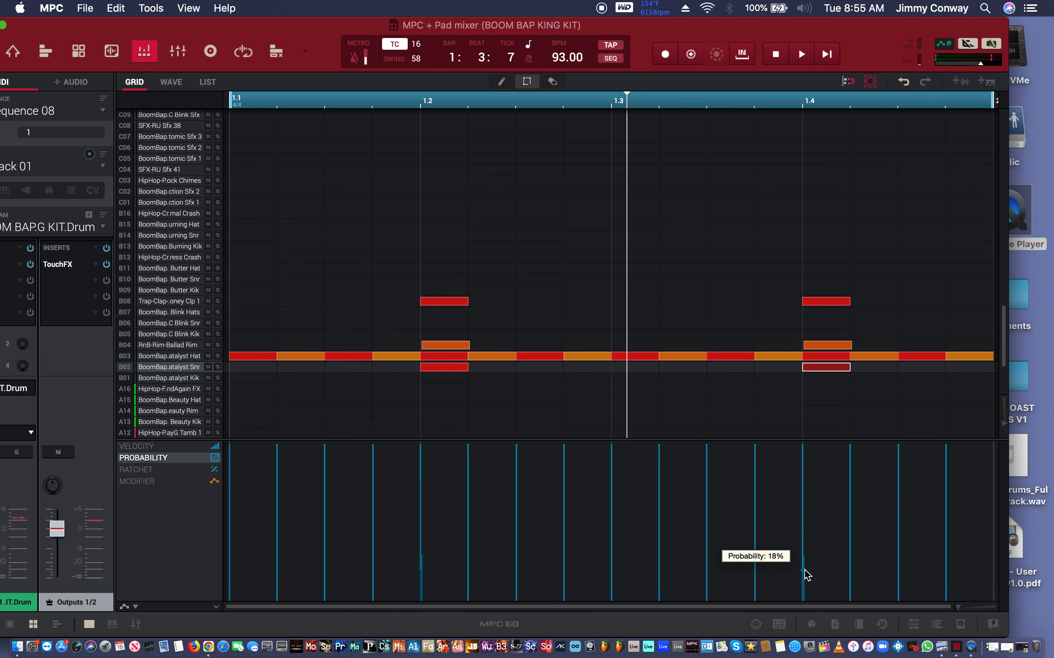
left_click_drag(803, 577, 815, 491)
key("space")
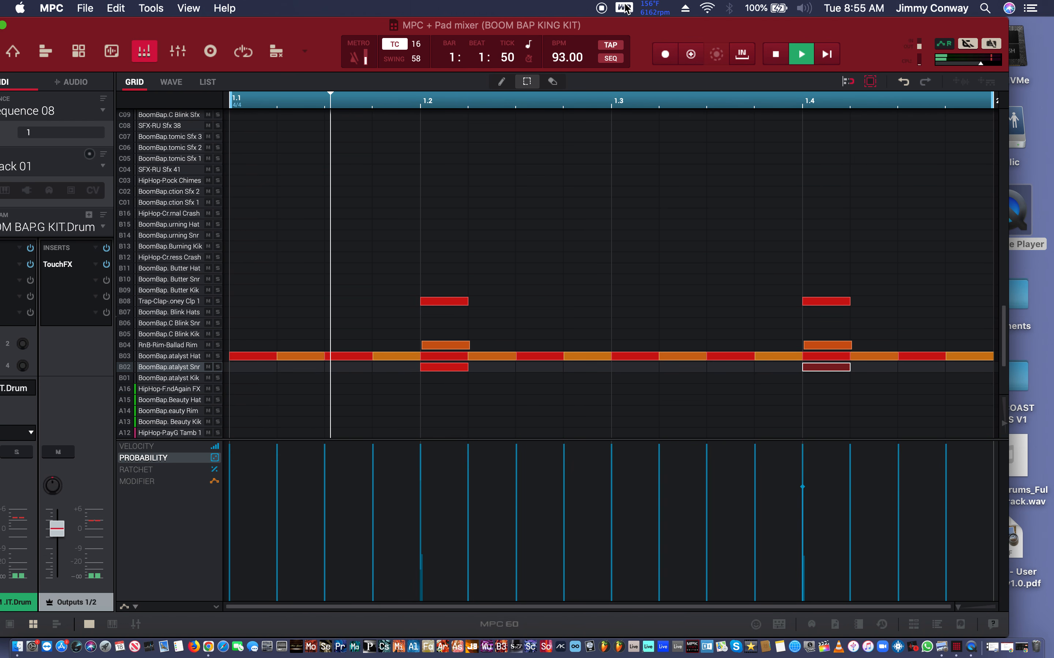
key("space")
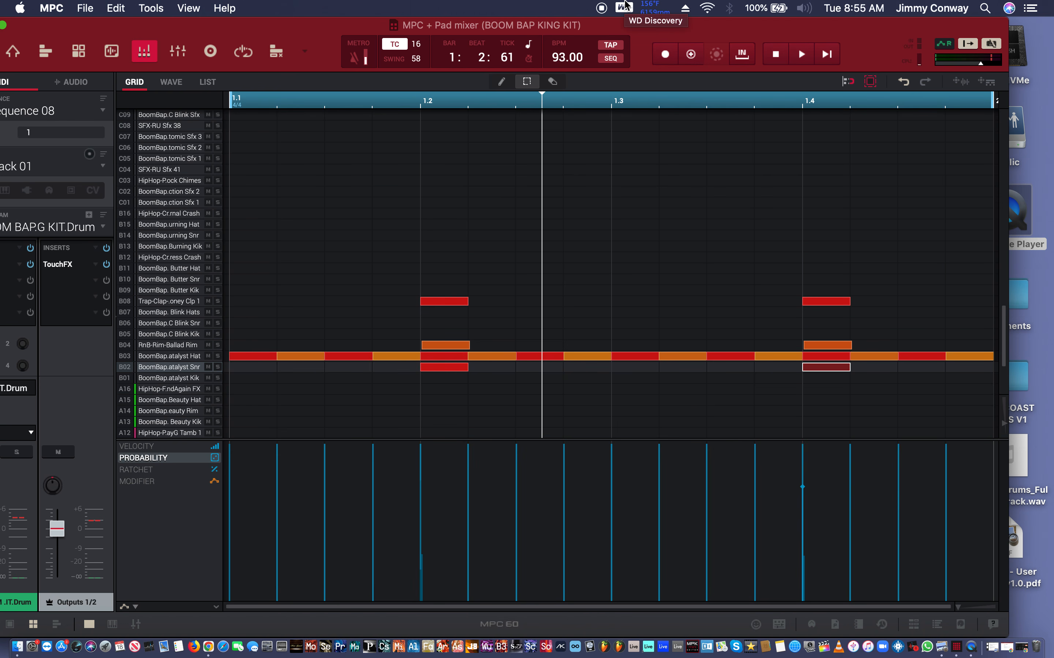
Place B01 Catalyst kick hits on beats 1 and 3 and on the last sixteenths of beats 2 and 4, playing the loop
key("z")
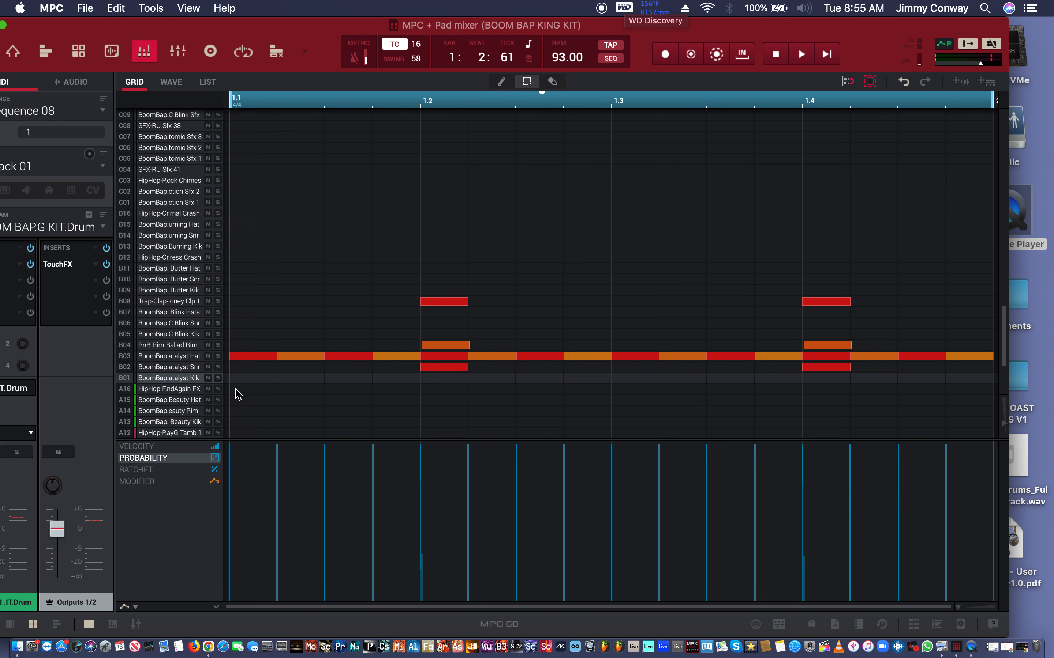
double_click(252, 378)
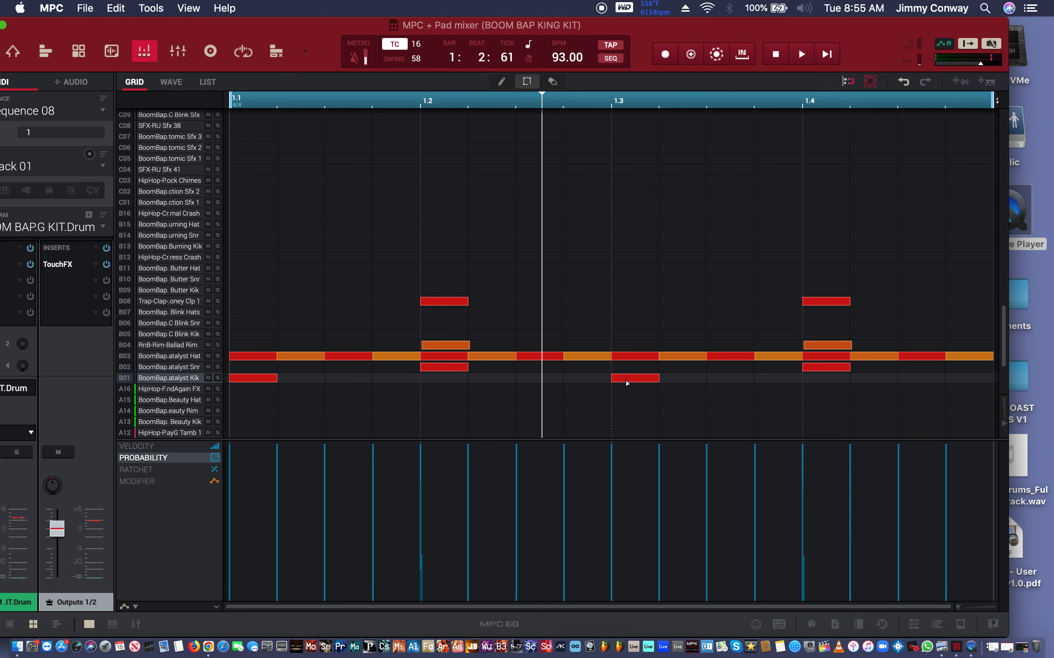
key("space")
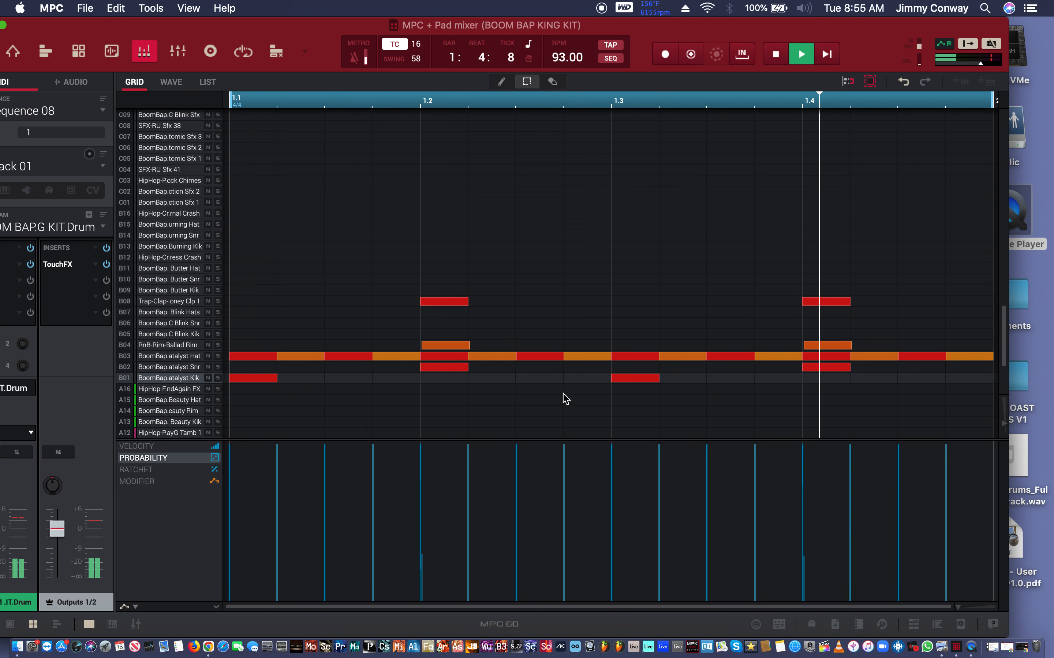
double_click(587, 378)
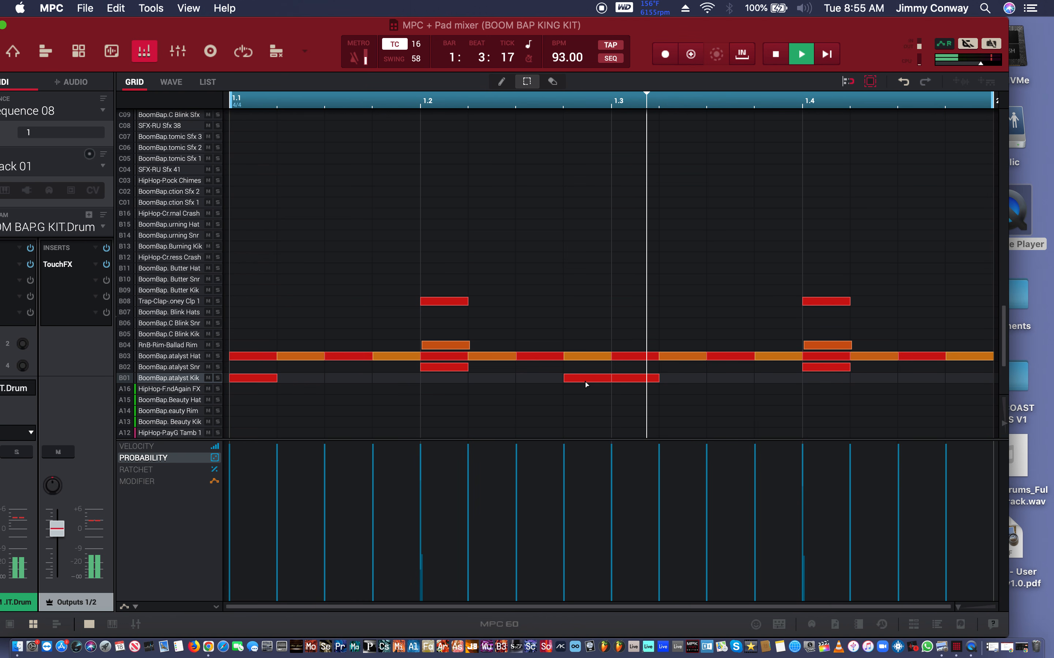
double_click(964, 378)
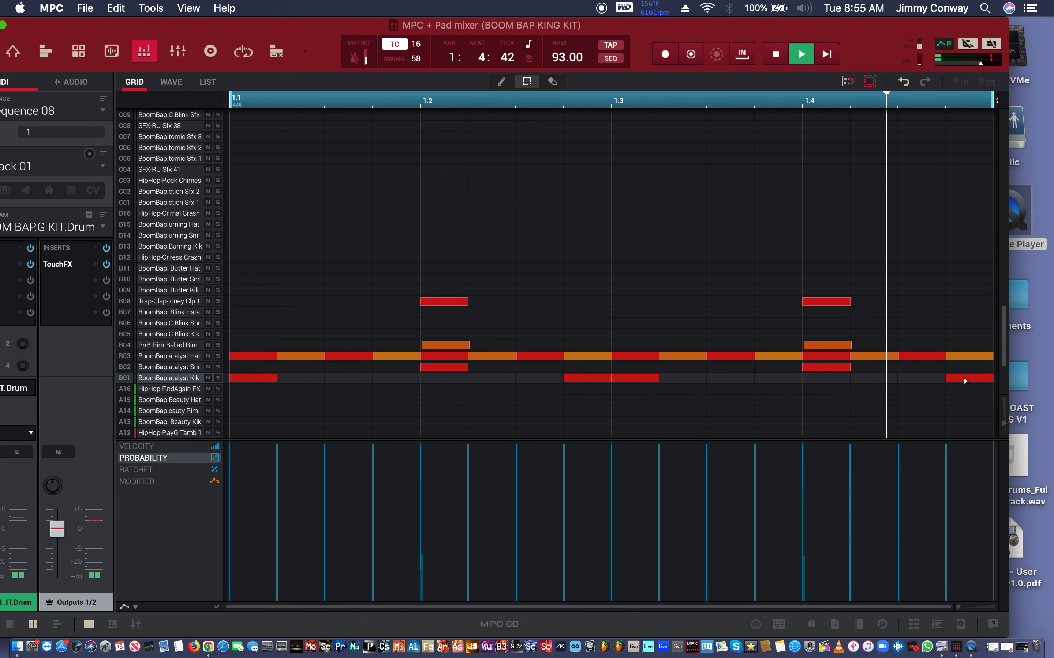
Try a B01 kick on the third sixteenth of beat 4, remove it, and place one on the third sixteenth of beat 3
double_click(919, 378)
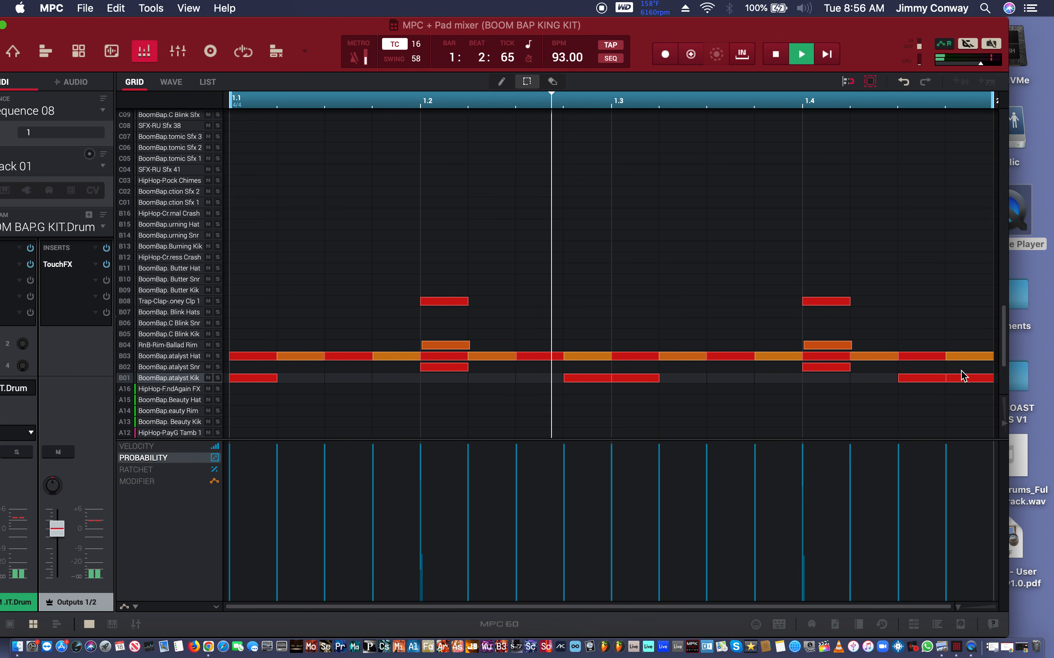
double_click(927, 378)
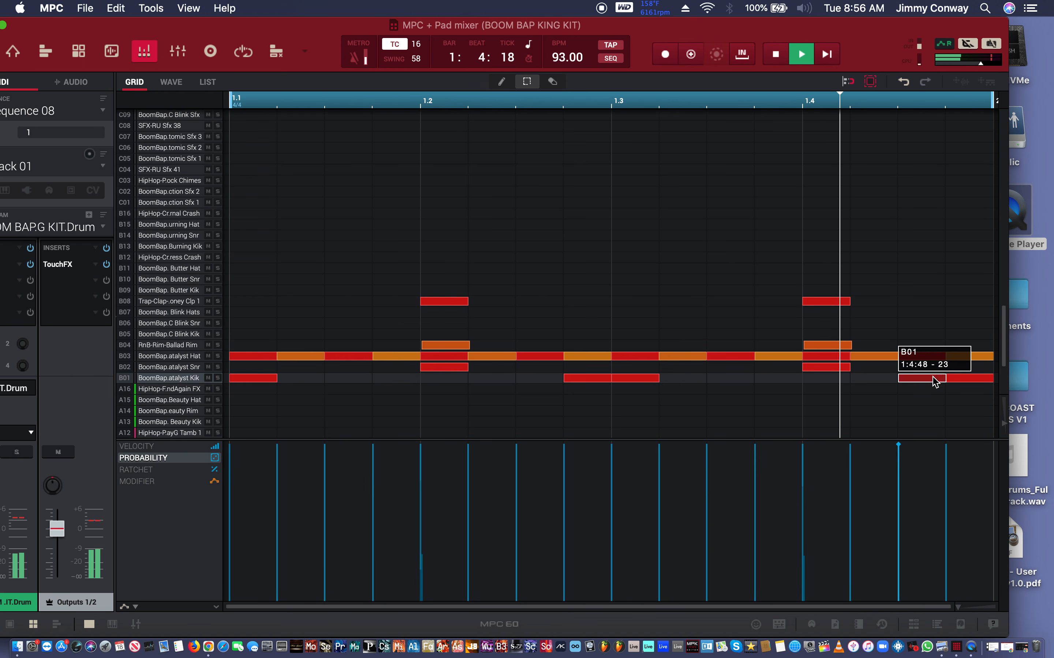
double_click(733, 378)
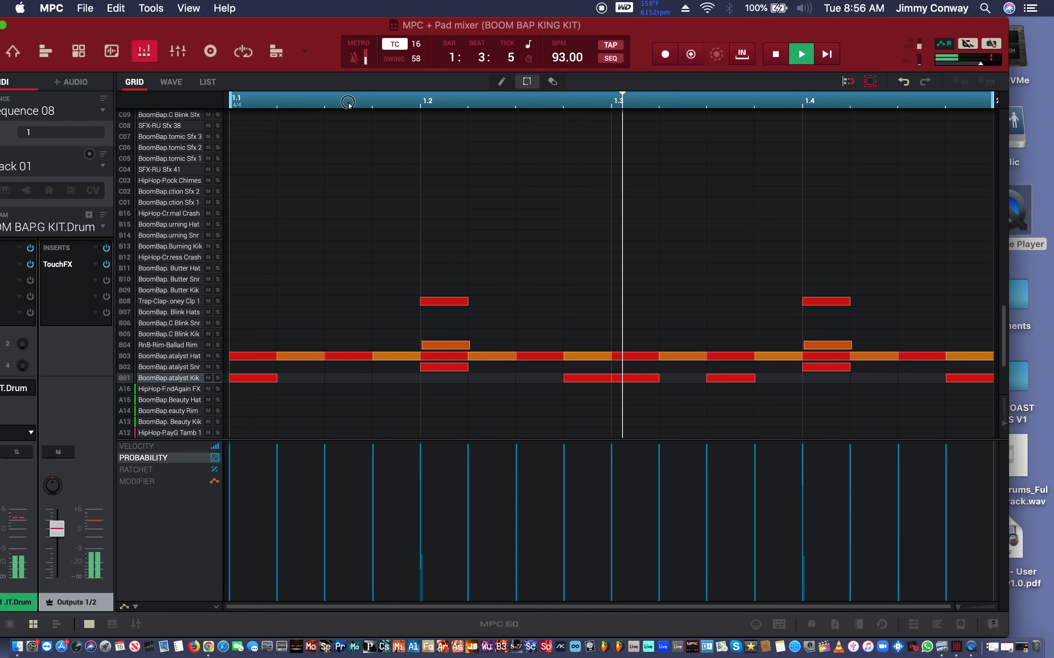
Reposition the program window so the sequence settings are accessible, and double Sequence 08's length to 2 bars
left_click_drag(287, 29, 353, 19)
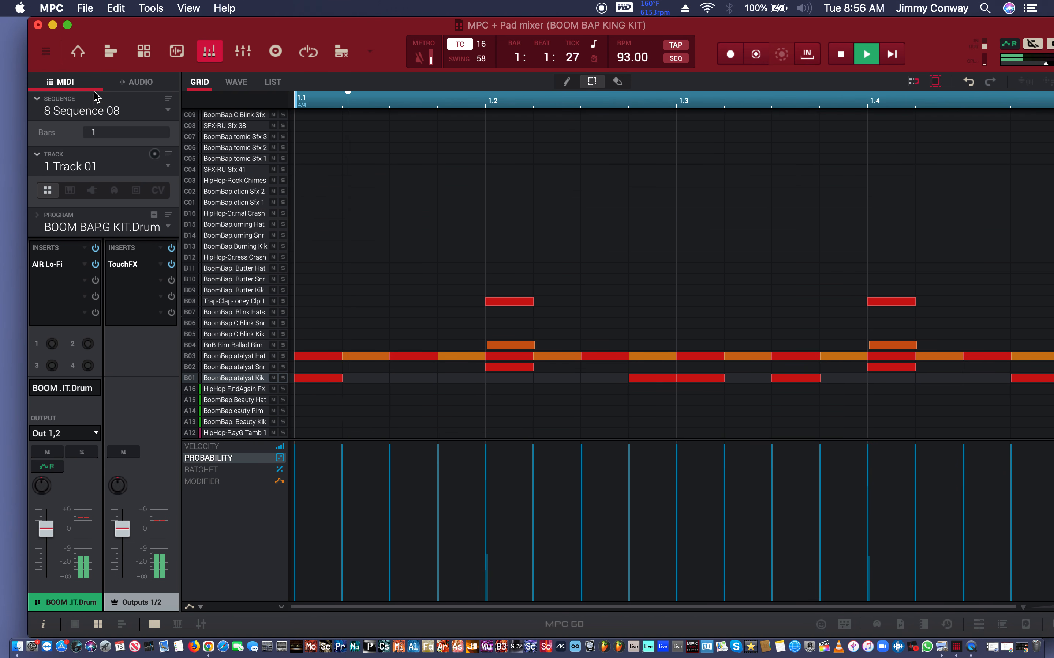
left_click_drag(145, 29, 120, 13)
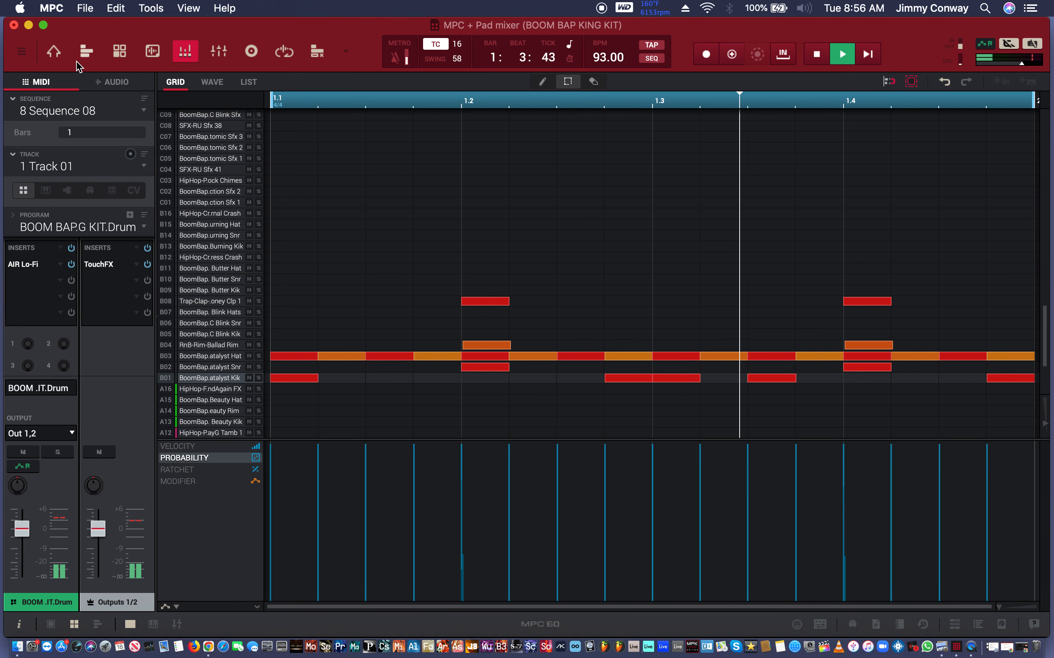
left_click(60, 112)
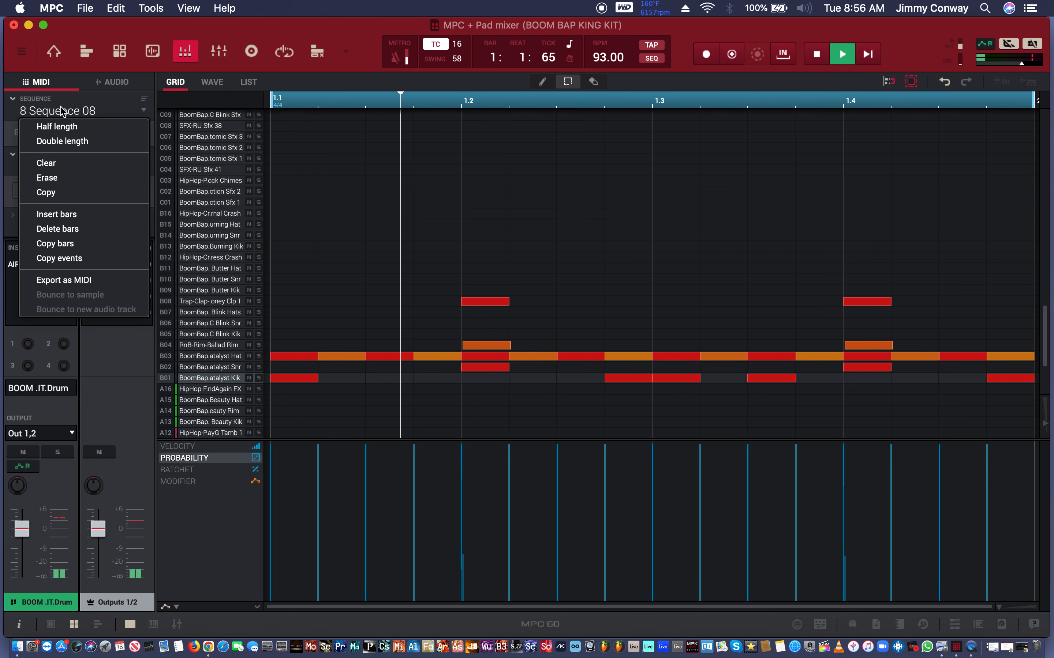
left_click(55, 142)
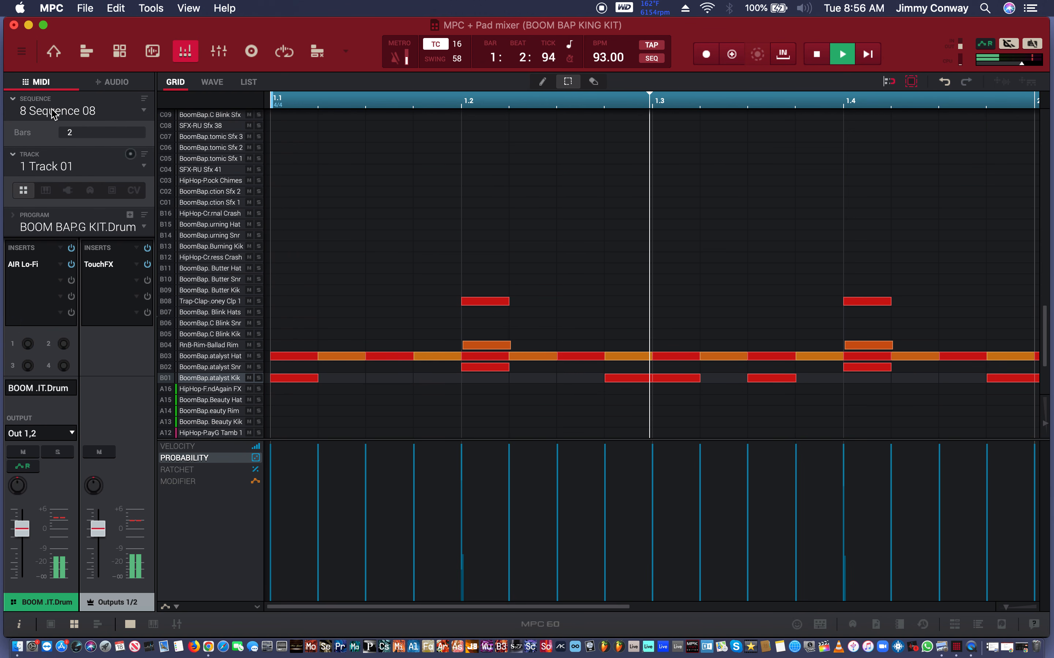
key("super+equal")
key("super+equal")
key("super+equal")
key("super+equal")
key("super+minus")
key("super+minus")
key("super+minus")
key("super+minus")
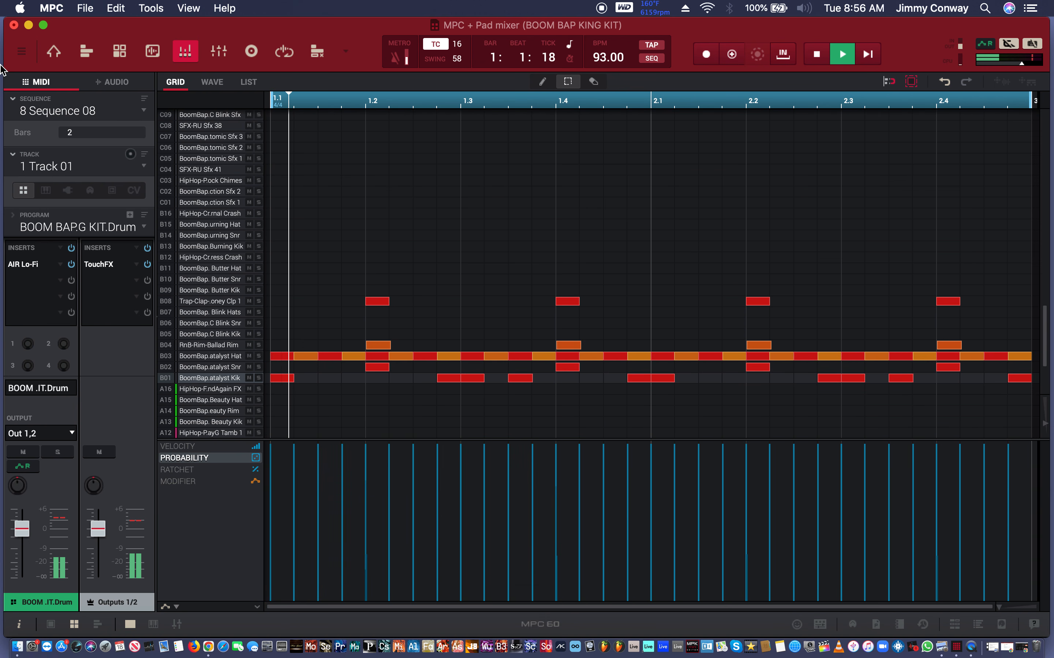
Double Sequence 08's length three more times to reach 16 bars, play the extended pattern, and stop playback
right_click(70, 113)
left_click(67, 140)
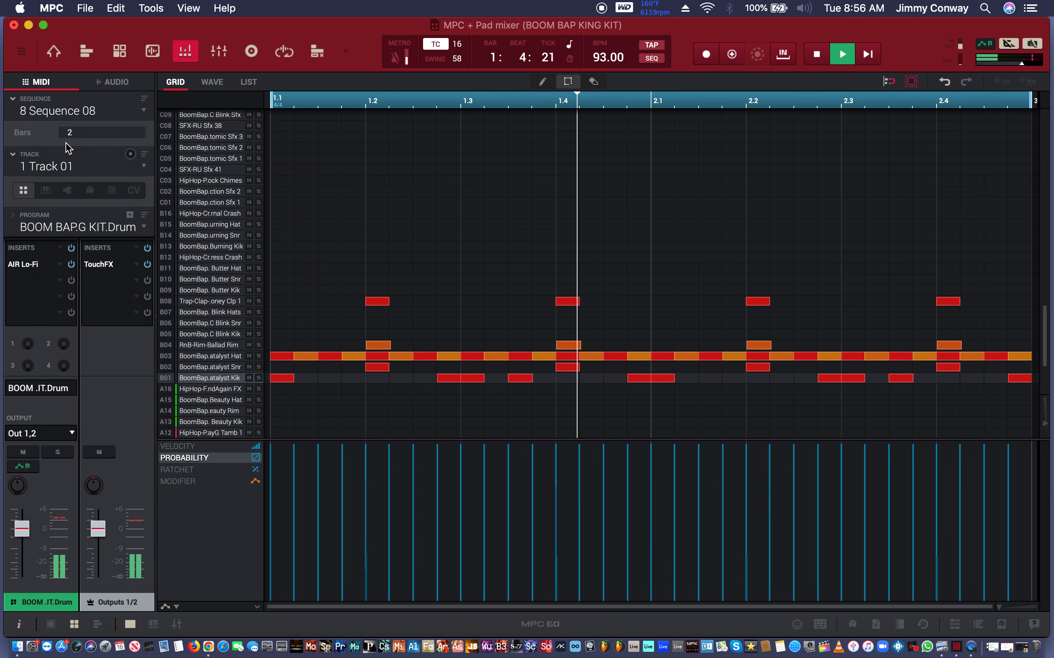
right_click(67, 112)
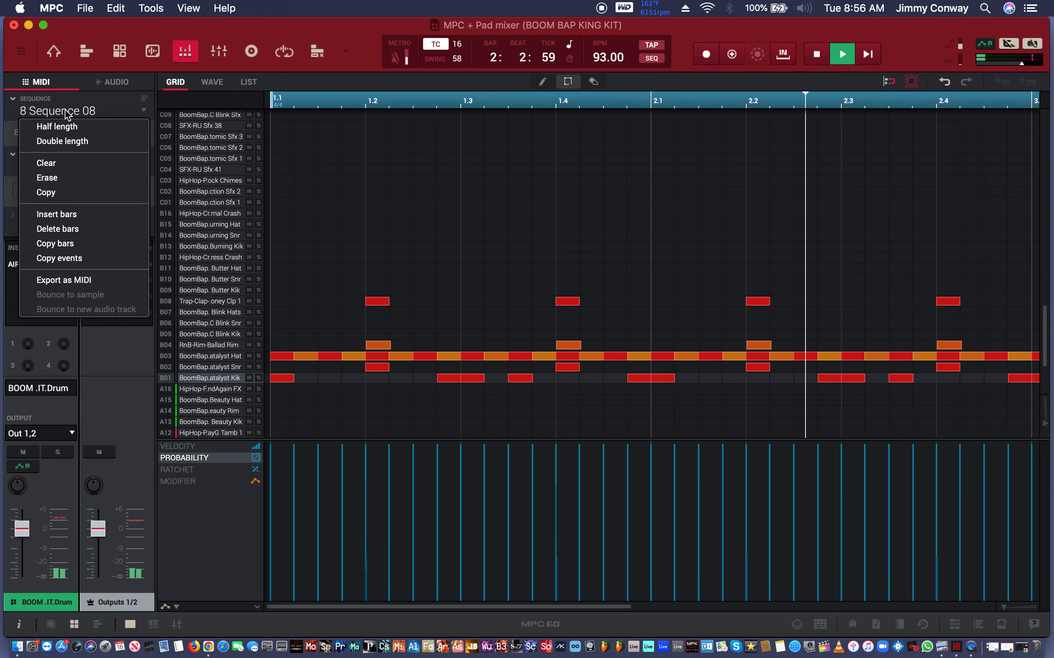
left_click(67, 141)
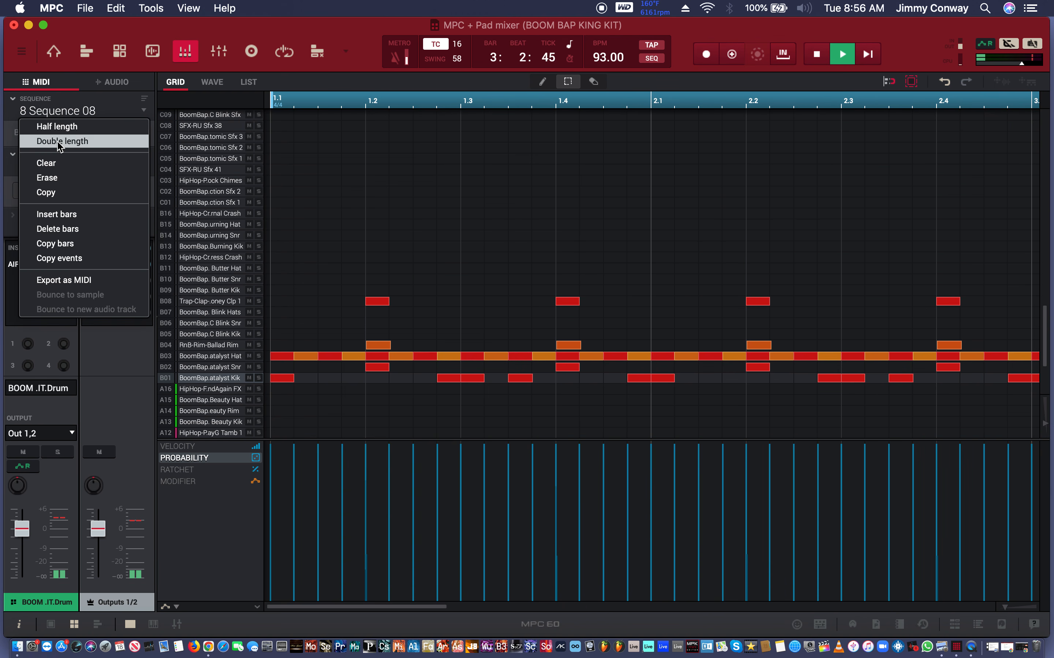
left_click(61, 141)
left_click_drag(361, 101, 364, 5)
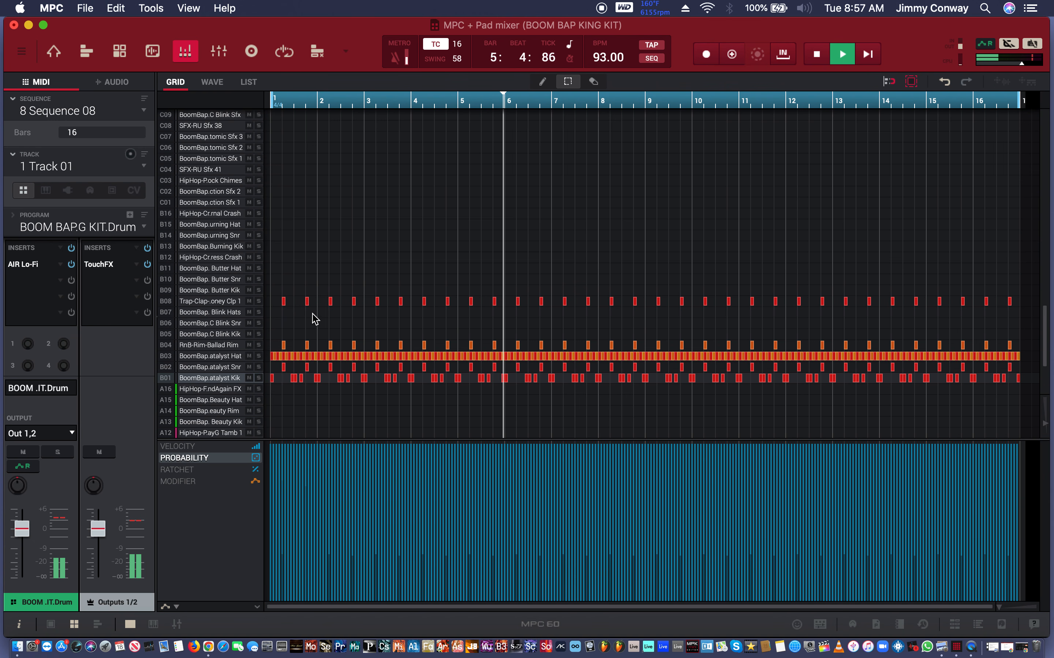
left_click(813, 61)
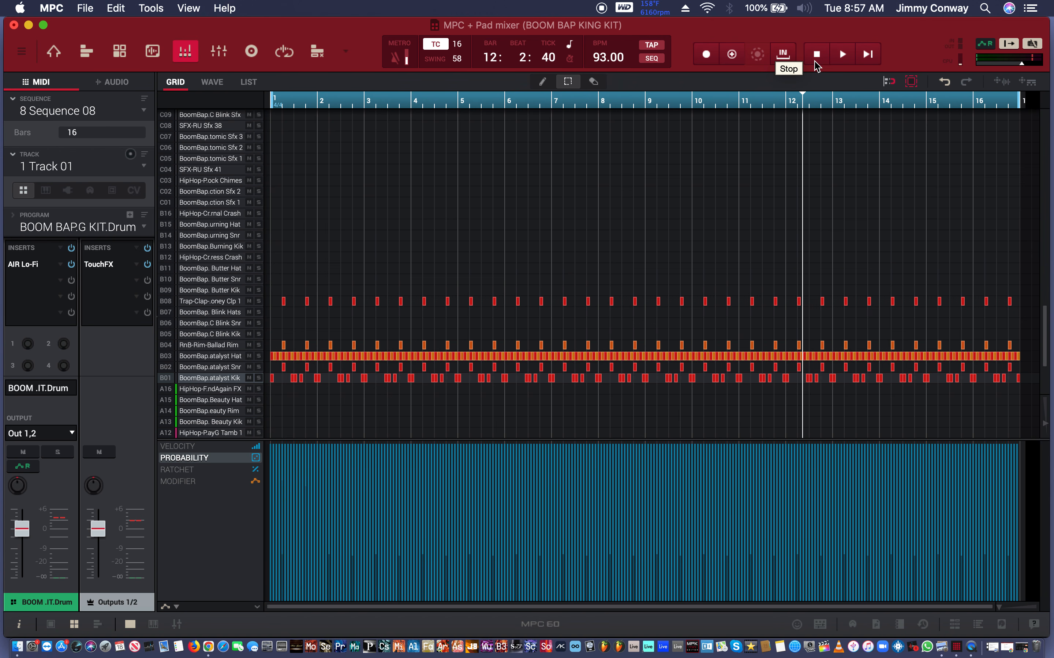